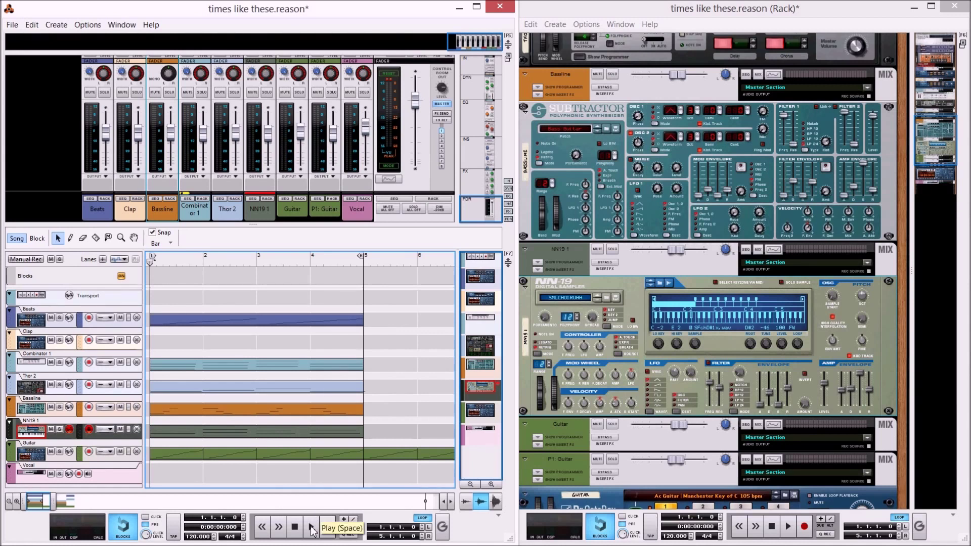
Play and stop the song, then open the Control Surfaces page of Preferences
{"action": "left_click", "coordinate": [311, 527]}
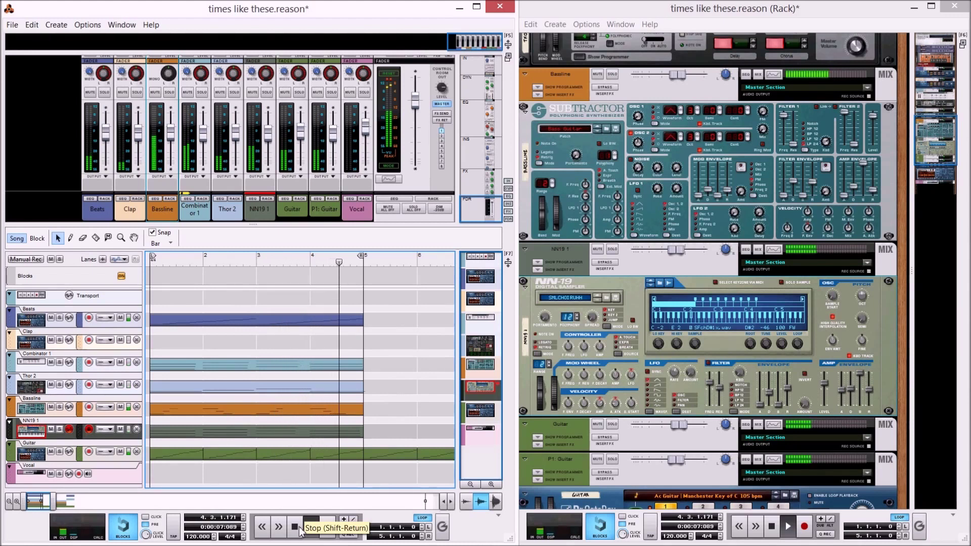
{"action": "left_click", "coordinate": [297, 528]}
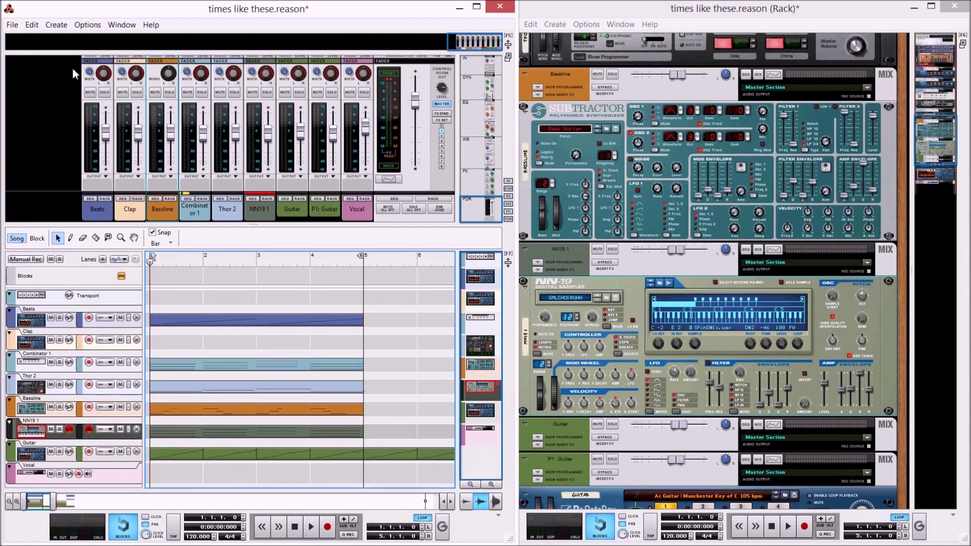
{"action": "left_click", "coordinate": [32, 25]}
{"action": "left_click", "coordinate": [64, 310]}
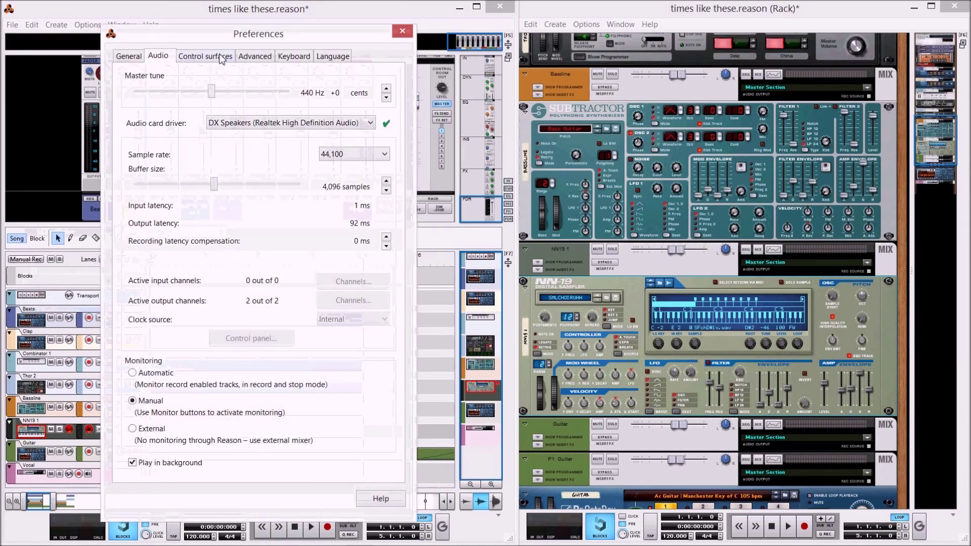
{"action": "left_click", "coordinate": [222, 57]}
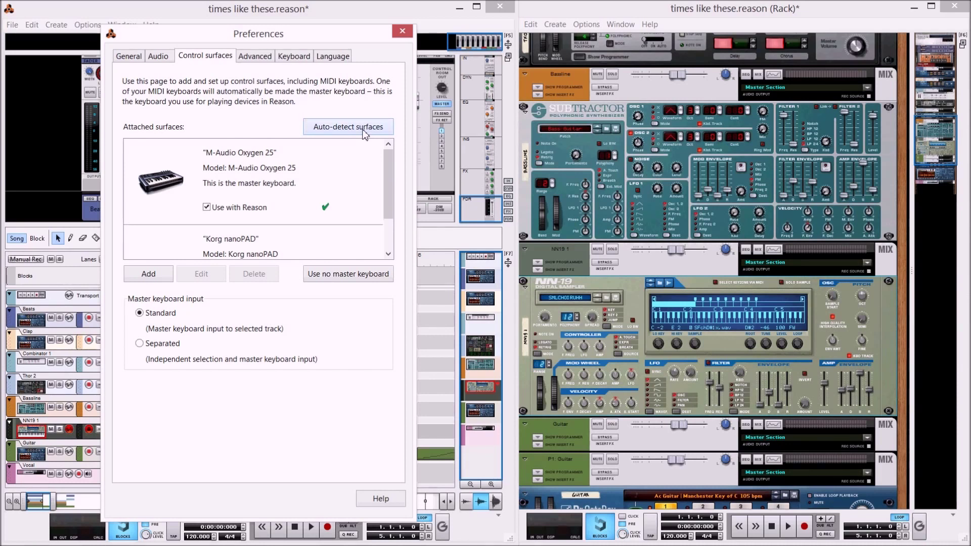
Start adding a control surface, browse manufacturers, then cancel and close Preferences
{"action": "left_click", "coordinate": [160, 278]}
{"action": "left_click", "coordinate": [281, 159]}
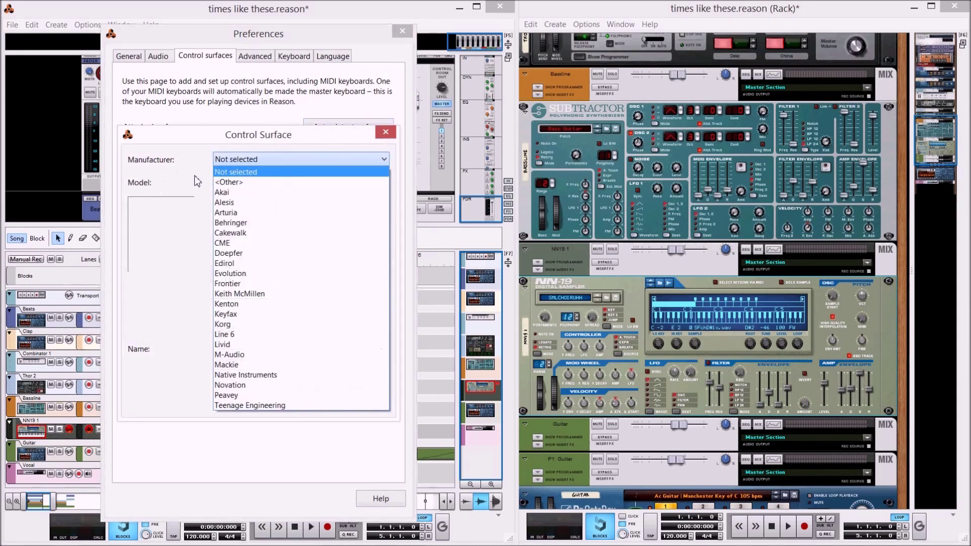
{"action": "left_click", "coordinate": [281, 159]}
{"action": "left_click", "coordinate": [310, 401]}
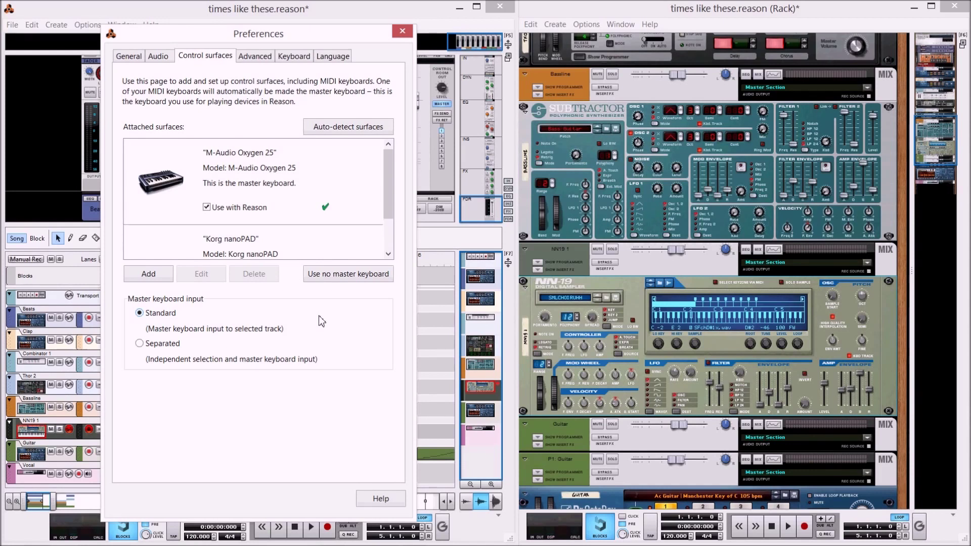
{"action": "left_click", "coordinate": [402, 33]}
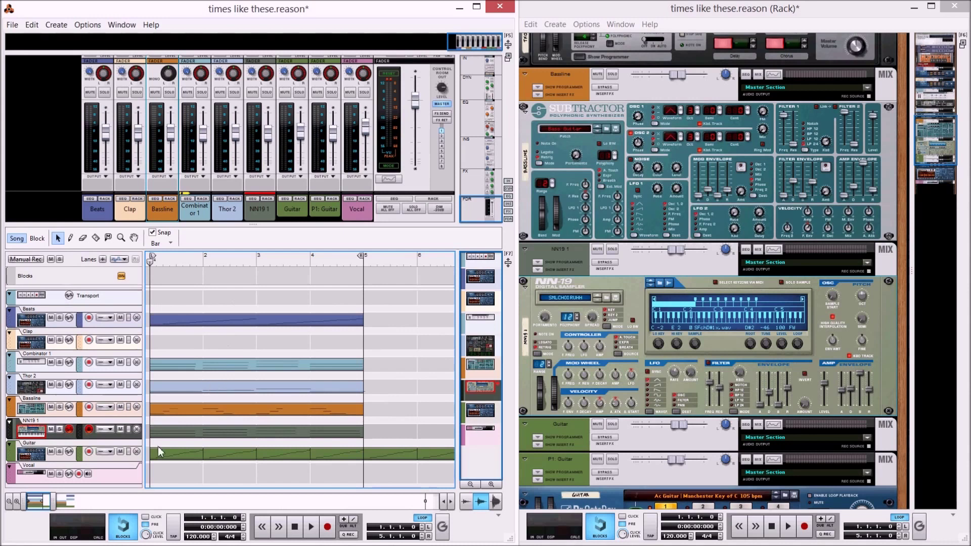
Solo the Bassline, play it, view its clip, and lower the Subtractor Filter 1 Freq to 113
{"action": "left_click", "coordinate": [59, 408]}
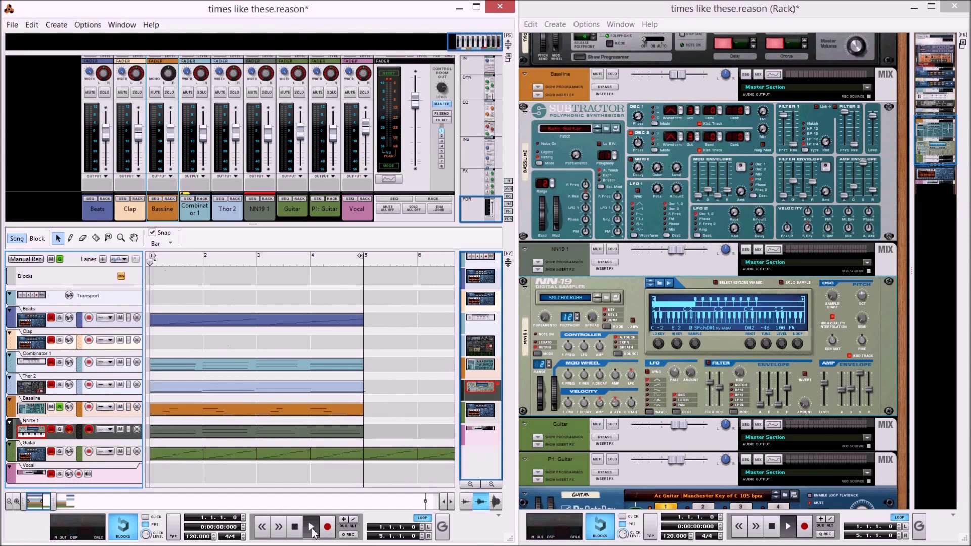
{"action": "left_click", "coordinate": [311, 527]}
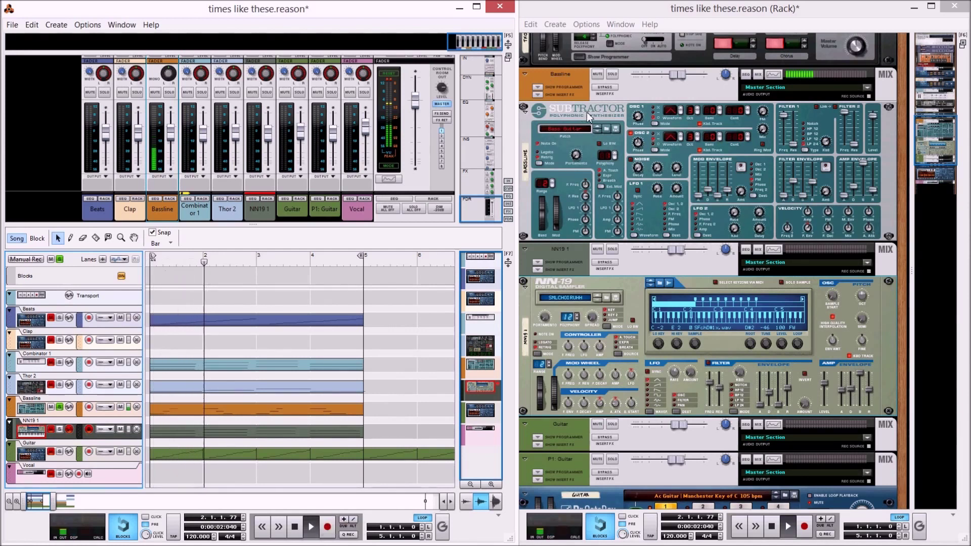
{"action": "double_click", "coordinate": [285, 414]}
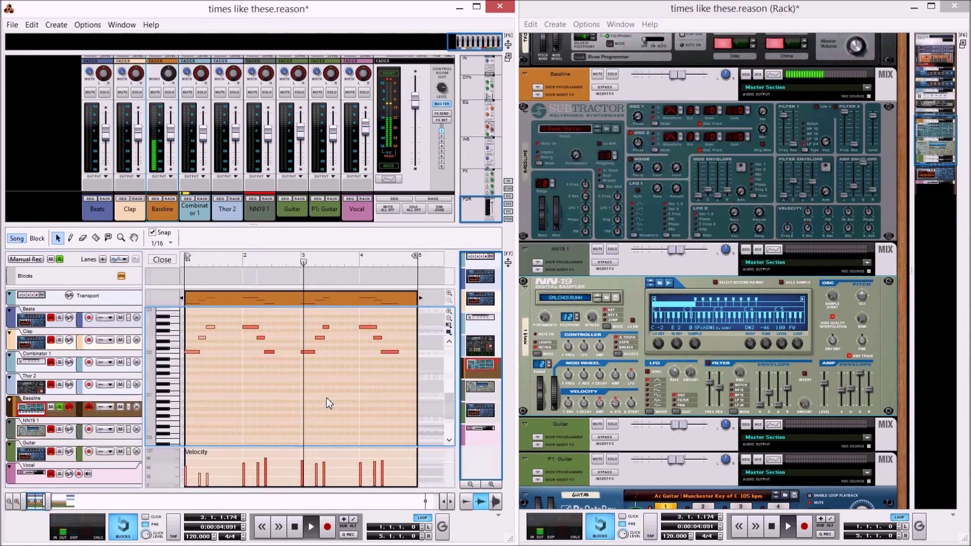
{"action": "left_click", "coordinate": [174, 261]}
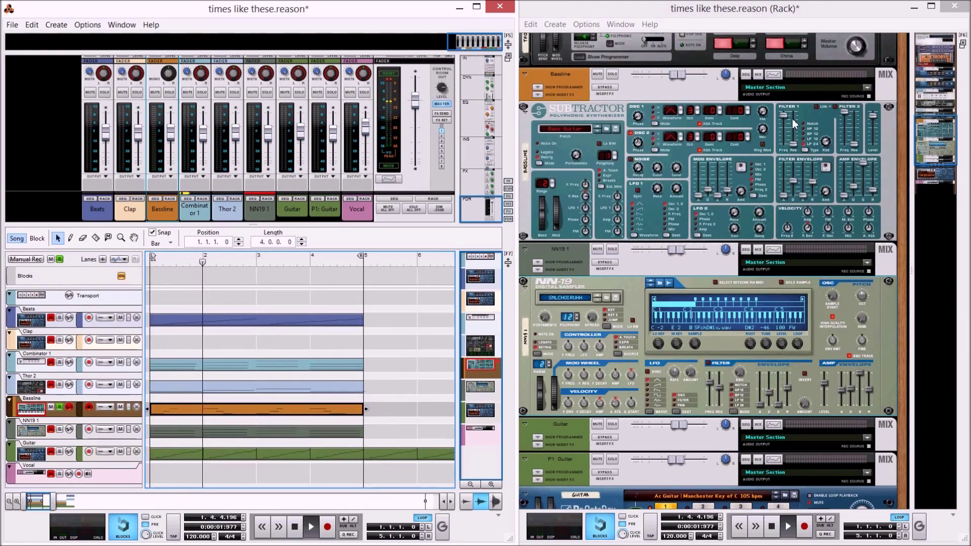
{"action": "mouse_move", "coordinate": [784, 117]}
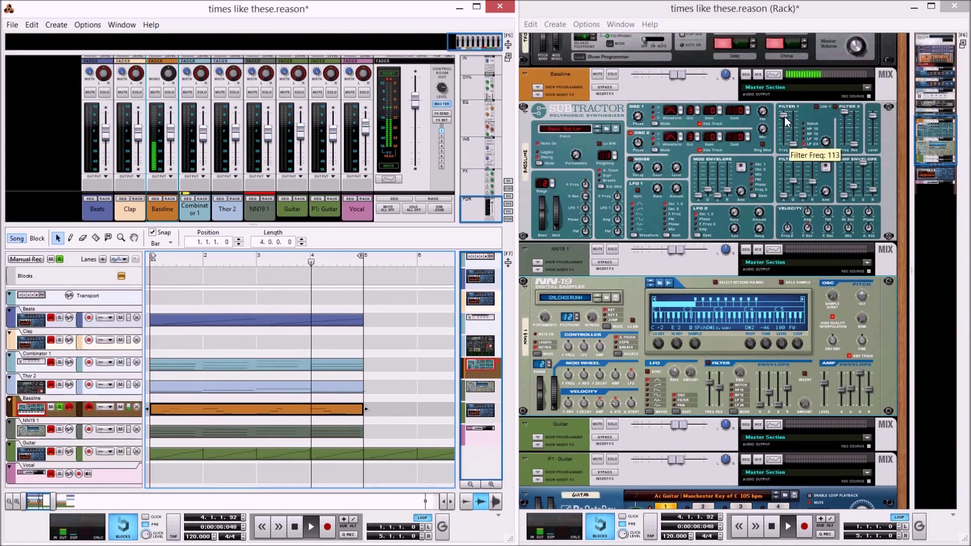
{"action": "mouse_move", "coordinate": [784, 118]}
{"action": "left_mouse_down"}
{"action": "mouse_move", "coordinate": [785, 142]}
{"action": "mouse_move", "coordinate": [784, 118]}
{"action": "left_mouse_up"}
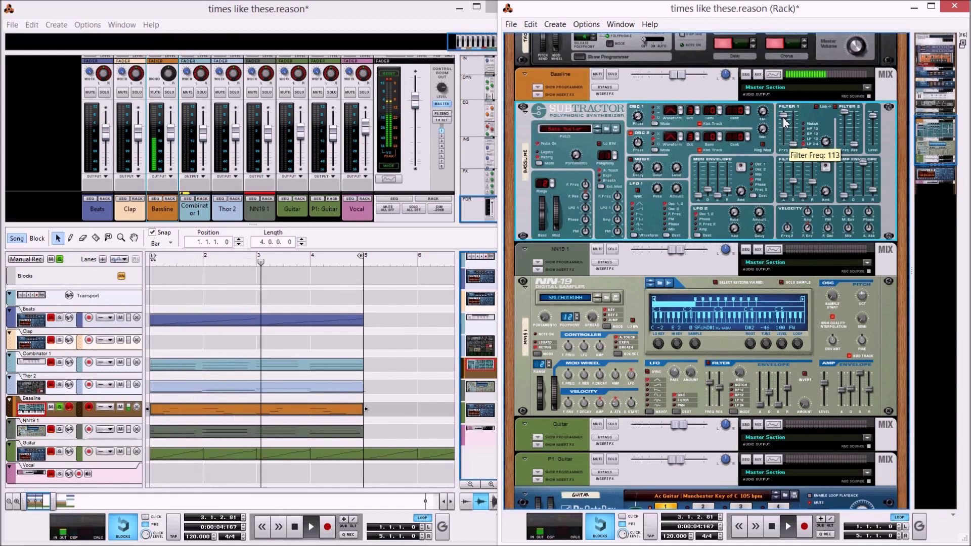
Create a Filter Freq automation lane via Edit Automation and pencil clips into it
{"action": "right_click", "coordinate": [786, 123]}
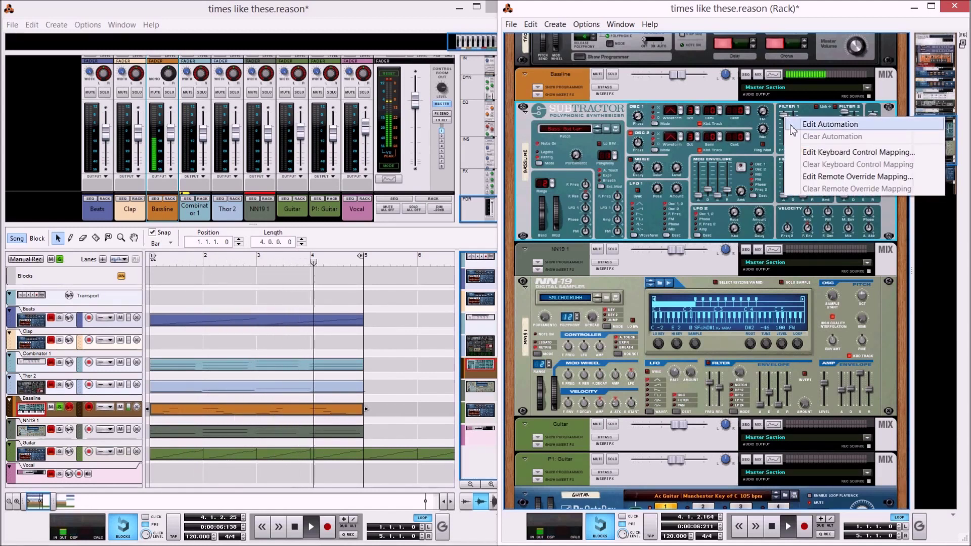
{"action": "left_click", "coordinate": [793, 128]}
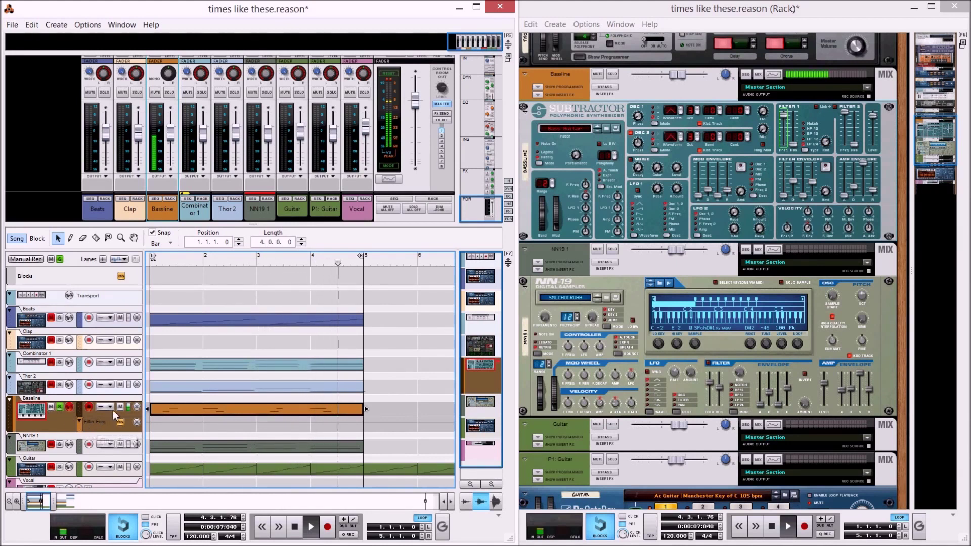
{"action": "left_click", "coordinate": [71, 238]}
{"action": "left_click", "coordinate": [177, 423]}
{"action": "left_click", "coordinate": [240, 424]}
{"action": "left_click", "coordinate": [283, 424]}
{"action": "left_click", "coordinate": [338, 424]}
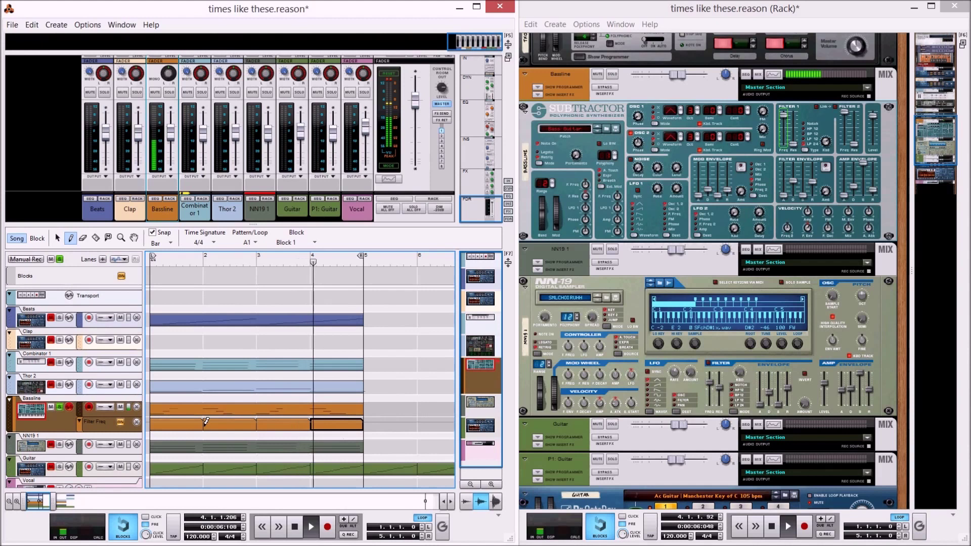
Undo the extra clips, stretch the remaining clip to bar 5, and select it
{"action": "key", "text": "ctrl+z"}
{"action": "key", "text": "ctrl+z"}
{"action": "key", "text": "ctrl+z"}
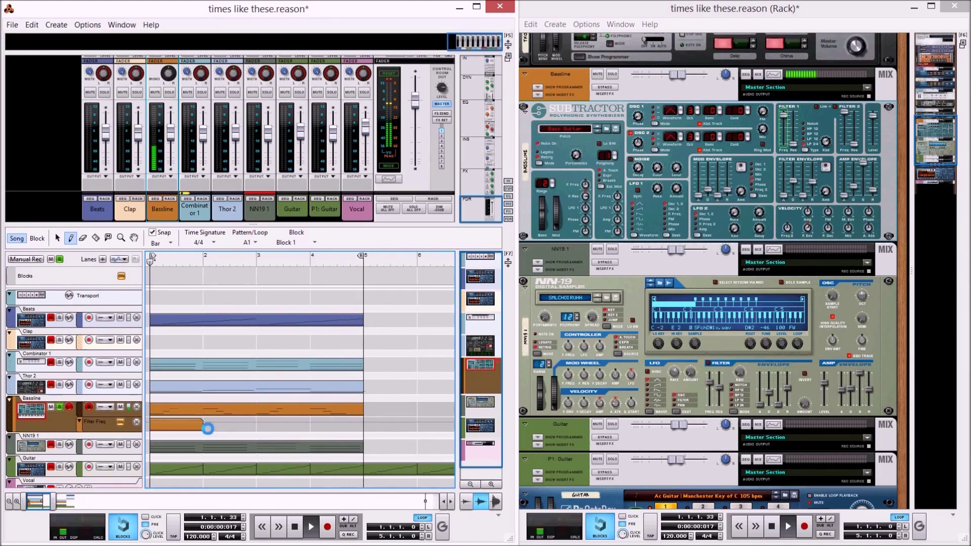
{"action": "left_click_drag", "start_coordinate": [285, 420], "coordinate": [363, 423]}
{"action": "left_click", "coordinate": [108, 281]}
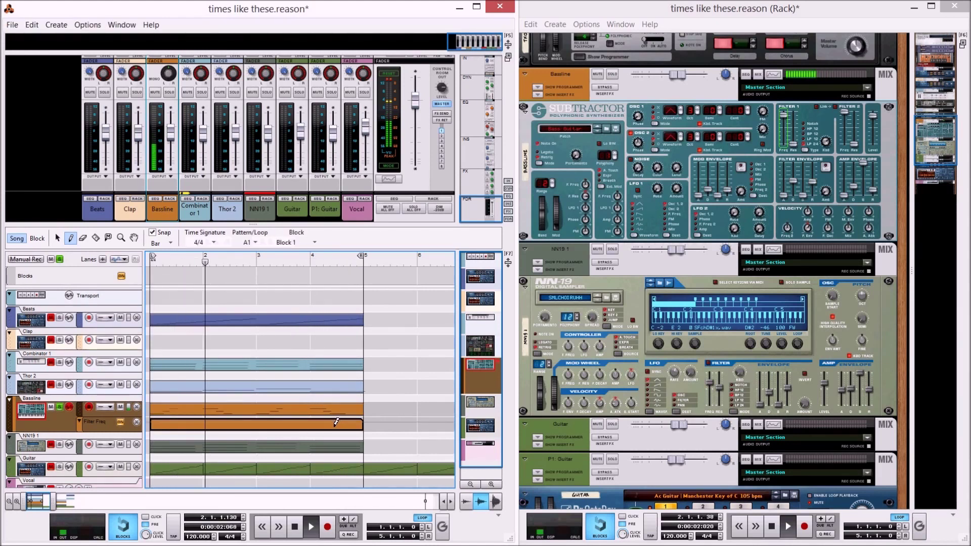
{"action": "left_click", "coordinate": [57, 238]}
{"action": "left_click", "coordinate": [251, 426]}
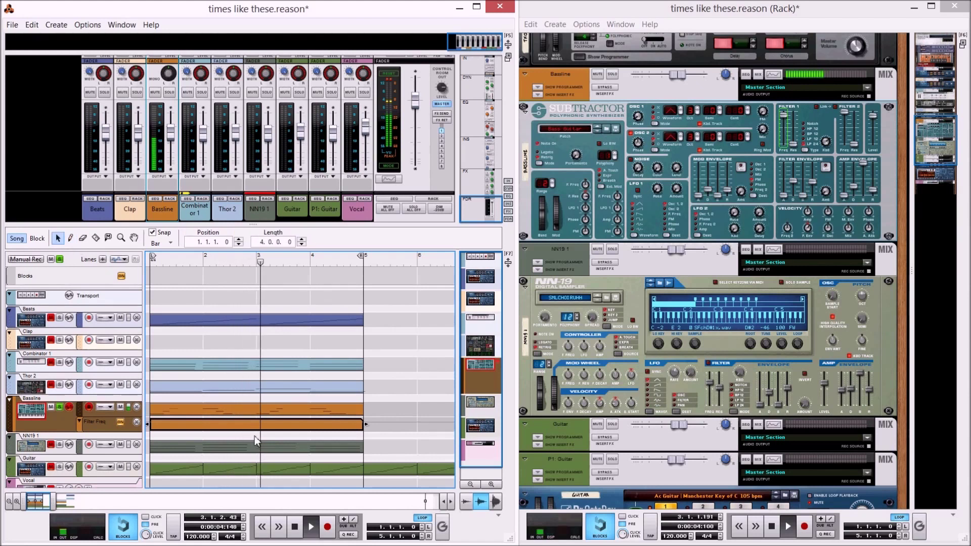
Pencil in Filter Freq points at bars 2, 3, 4 and 5, rising to the top
{"action": "double_click", "coordinate": [256, 431]}
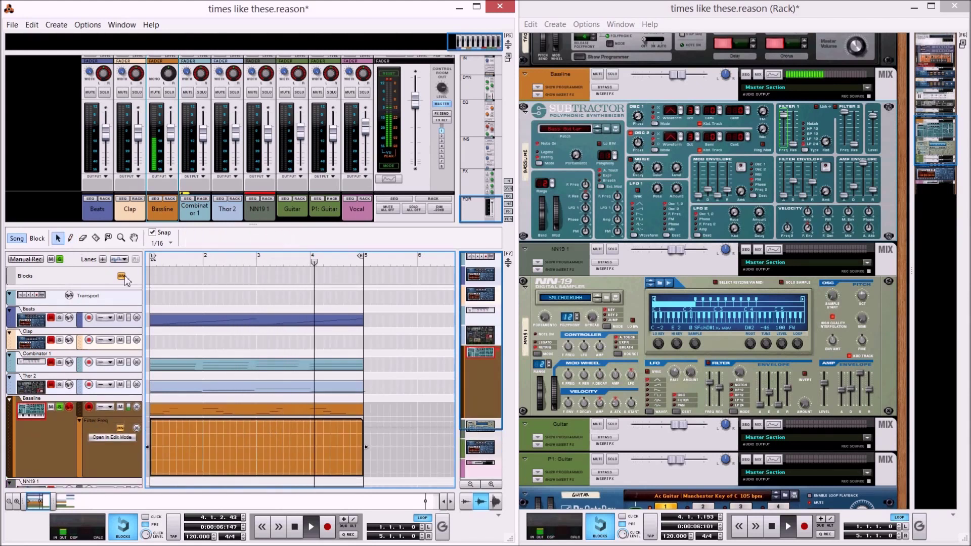
{"action": "left_click", "coordinate": [70, 238]}
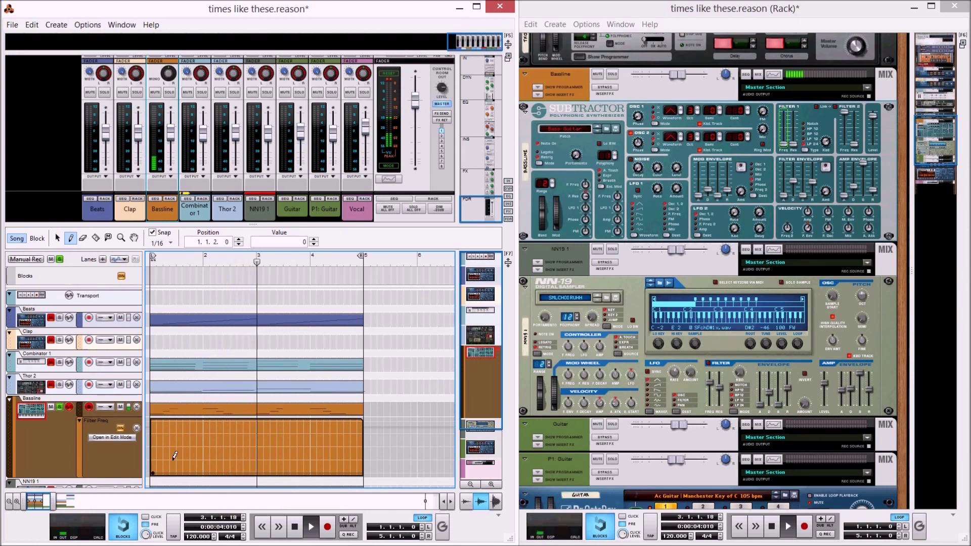
{"action": "left_click", "coordinate": [203, 459]}
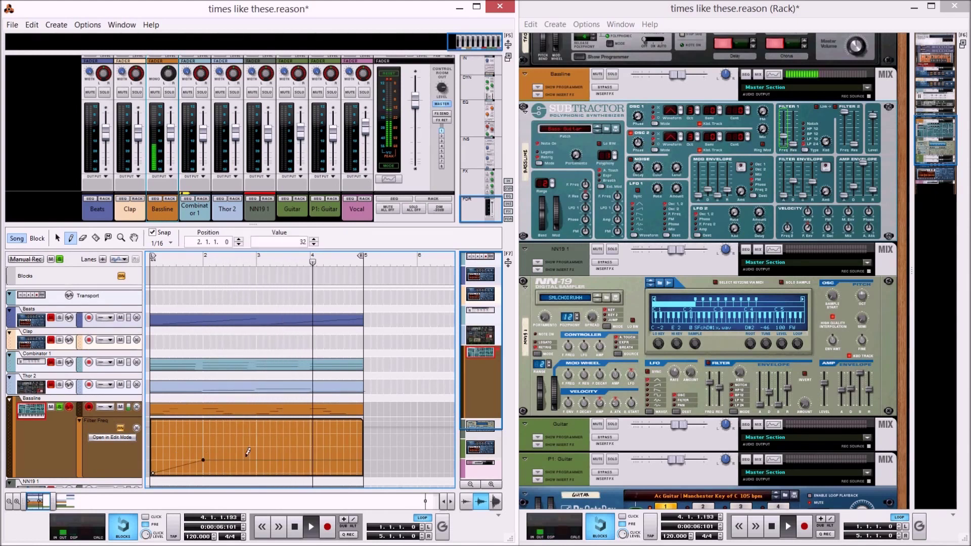
{"action": "left_click", "coordinate": [256, 447]}
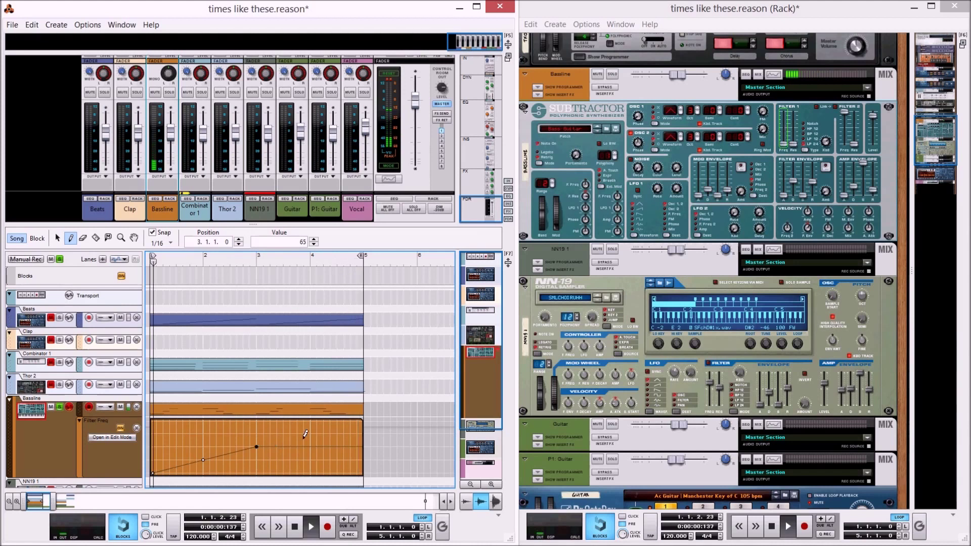
{"action": "left_click", "coordinate": [310, 432]}
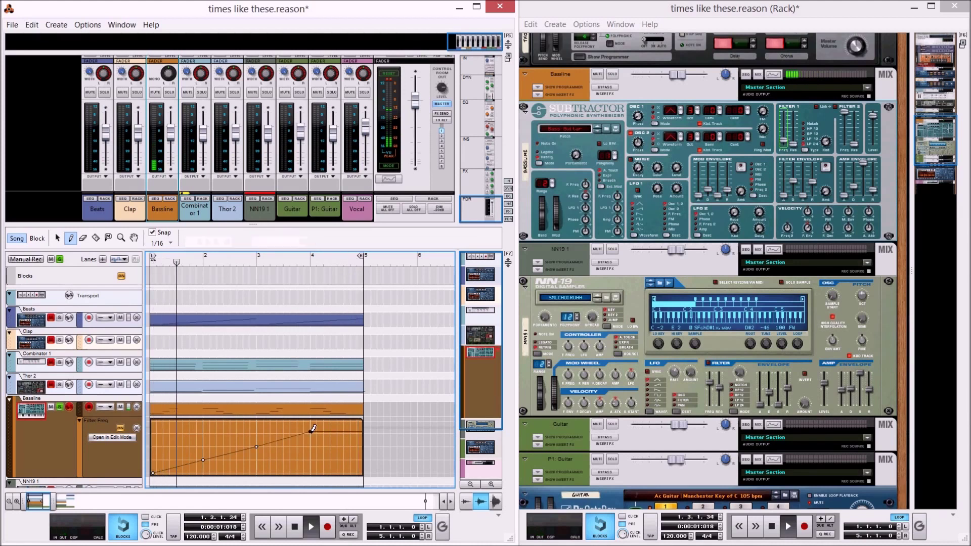
{"action": "left_click", "coordinate": [363, 422]}
Trim the automation clip to end at bar 5 and set Snap to Bar
{"action": "key", "text": "q"}
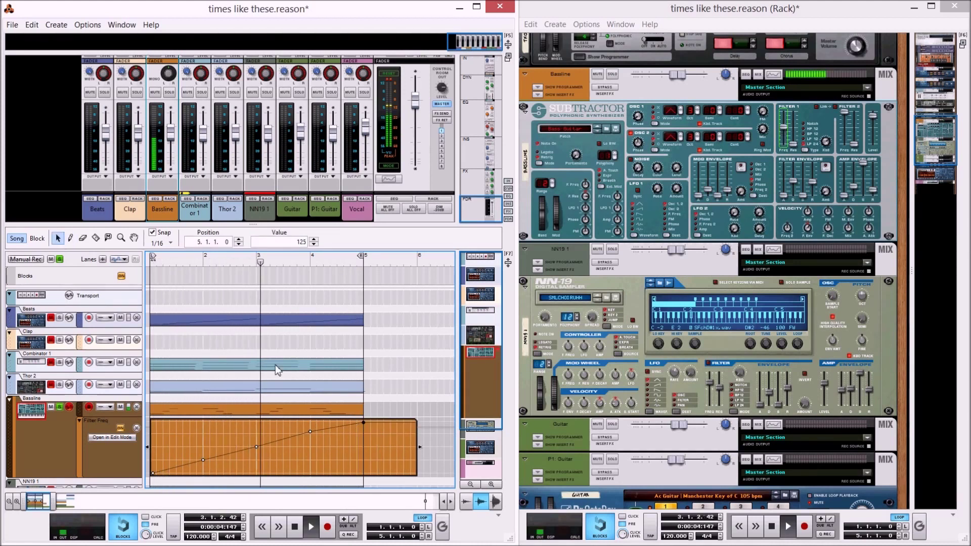
{"action": "left_click_drag", "start_coordinate": [390, 447], "coordinate": [365, 448]}
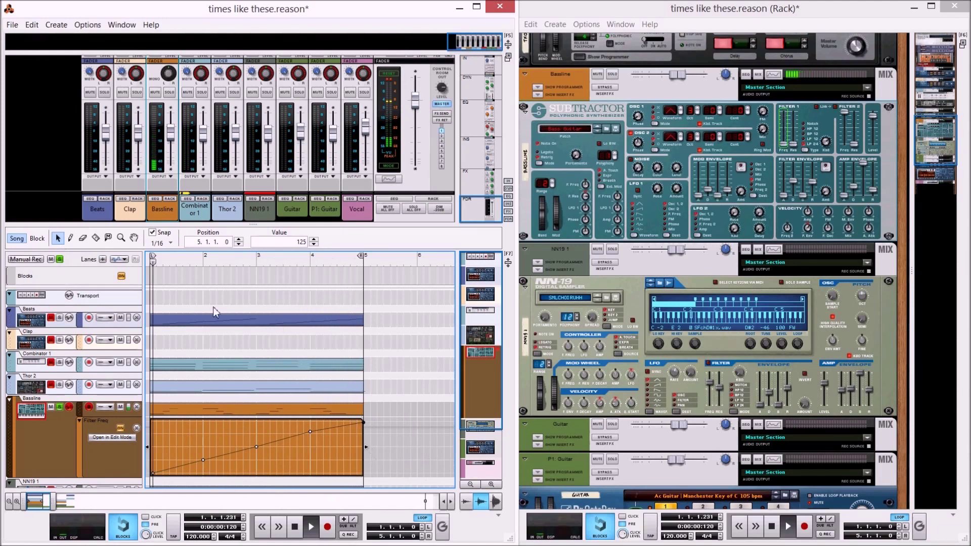
{"action": "left_click", "coordinate": [163, 243]}
{"action": "left_click", "coordinate": [161, 252]}
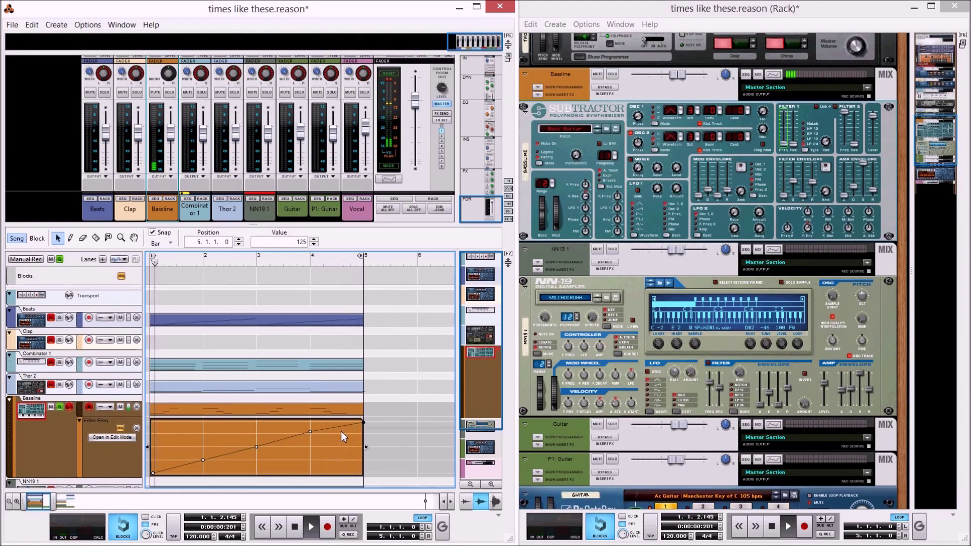
Take the Bassline out of solo and stop playback just before bar 5
{"action": "left_click", "coordinate": [60, 407]}
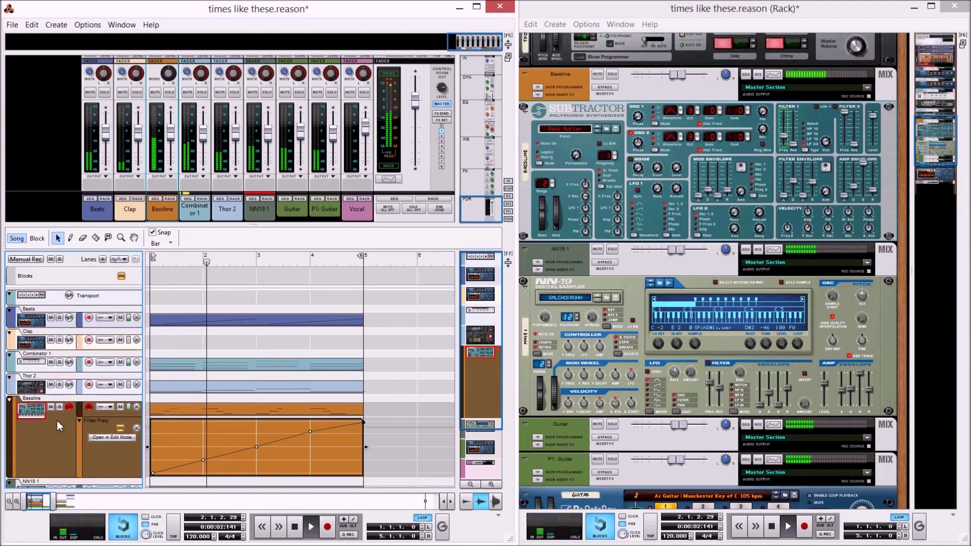
{"action": "left_click", "coordinate": [295, 527]}
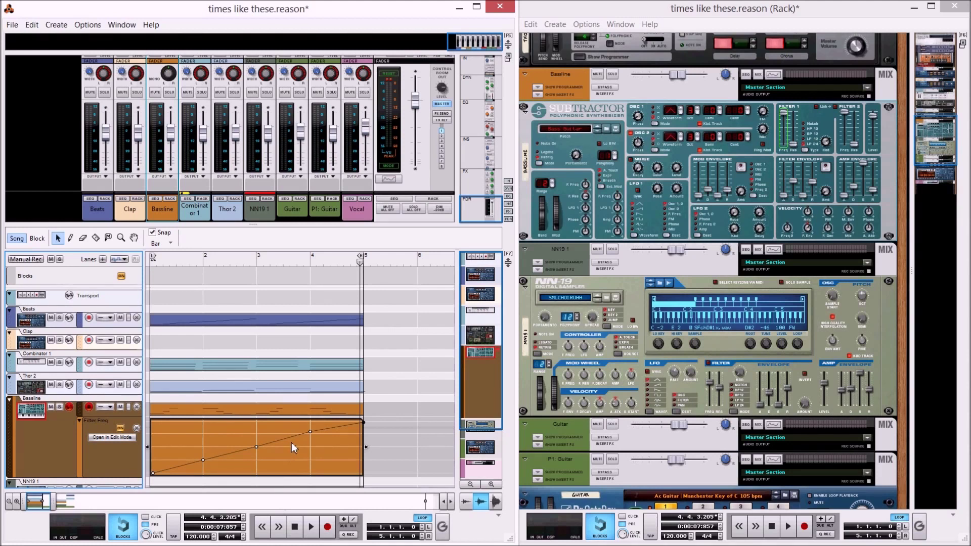
Choose Clear Automation on the Subtractor's Filter 1 Freq control
{"action": "right_click", "coordinate": [301, 456]}
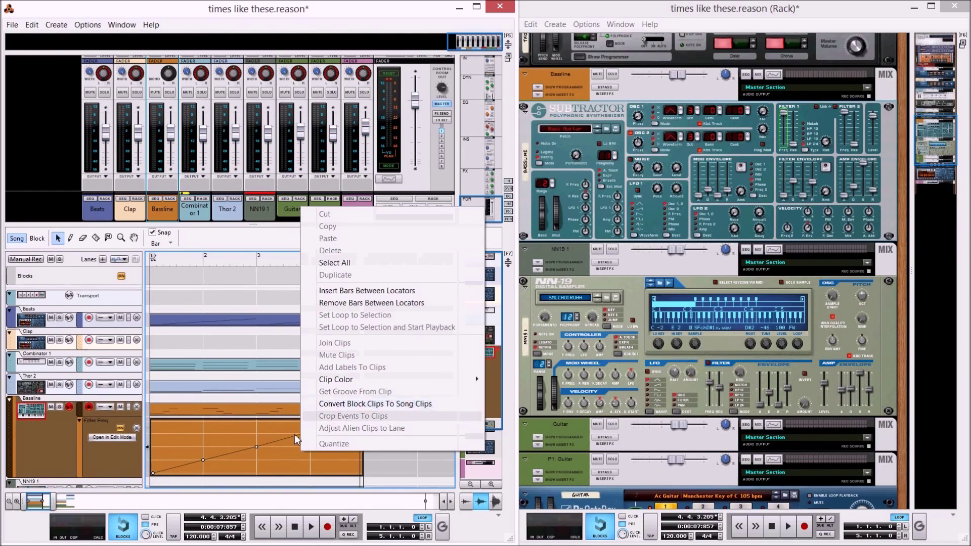
{"action": "left_click", "coordinate": [289, 465]}
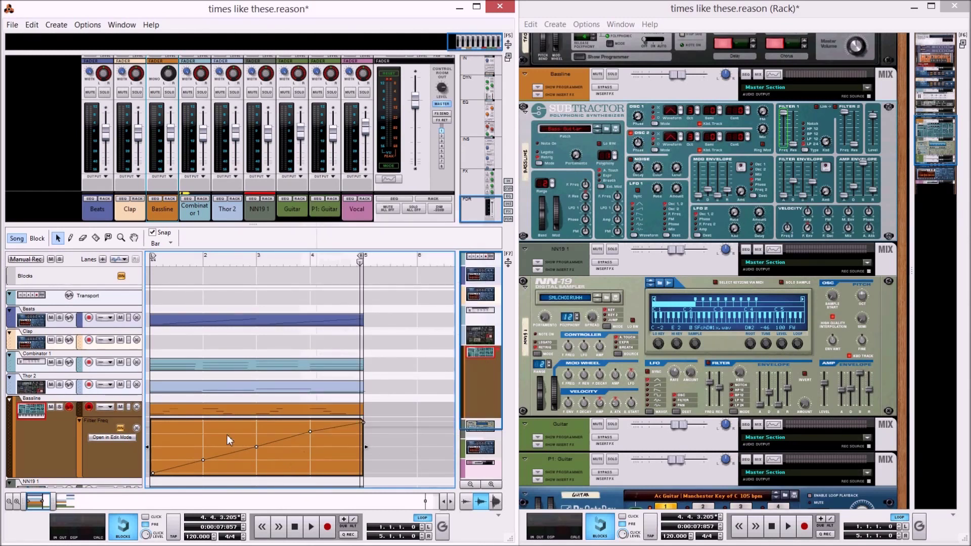
{"action": "right_click", "coordinate": [784, 111]}
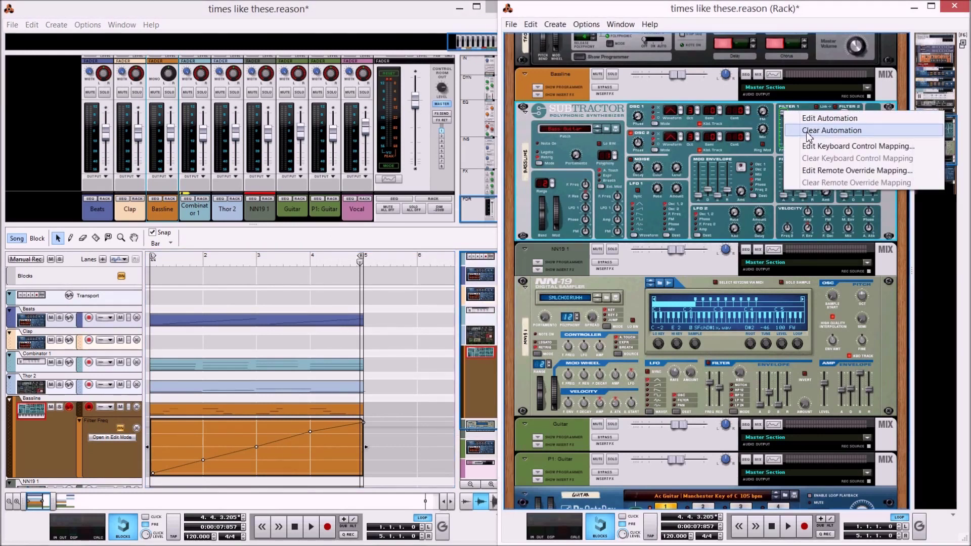
{"action": "left_click", "coordinate": [856, 133]}
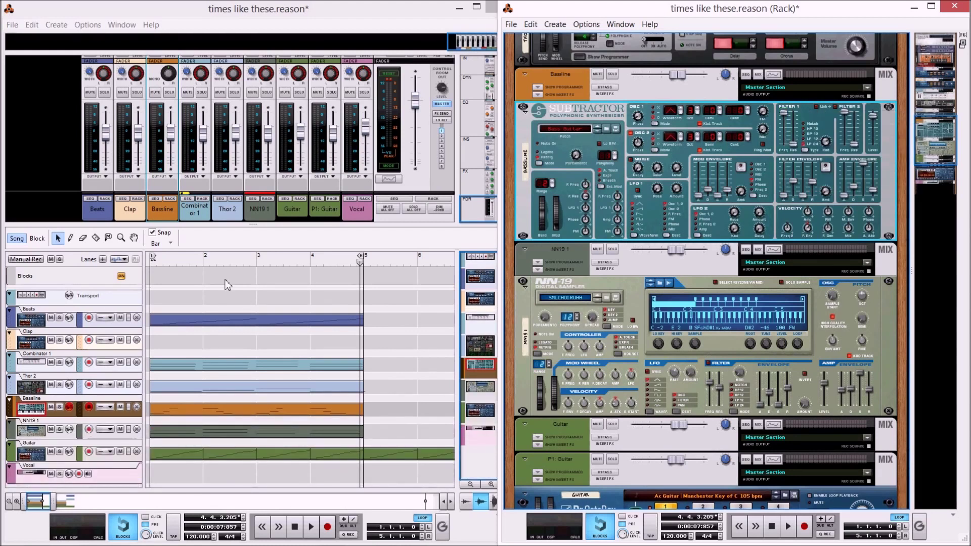
Play the song, then stop it, returning to bar 1
{"action": "left_click", "coordinate": [205, 267]}
{"action": "left_click", "coordinate": [311, 527]}
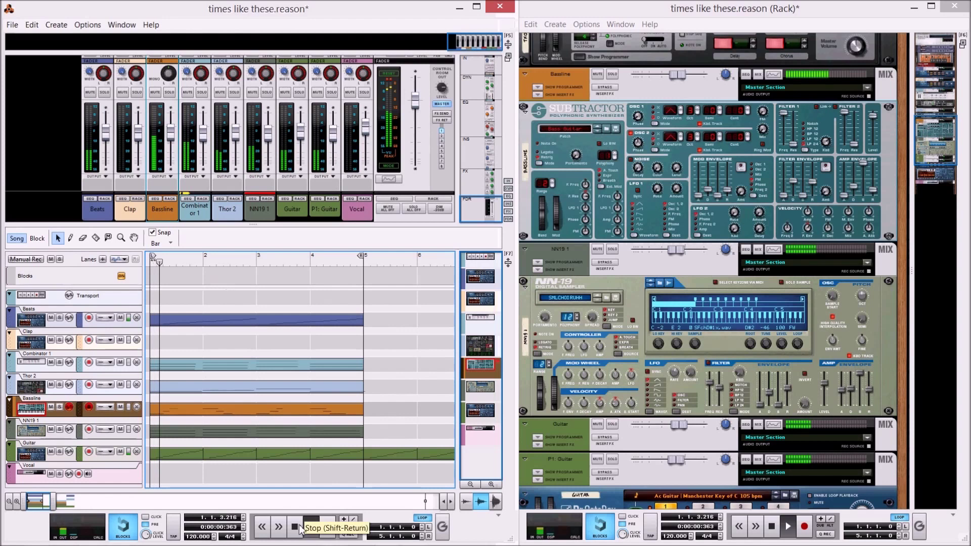
{"action": "key", "text": "space"}
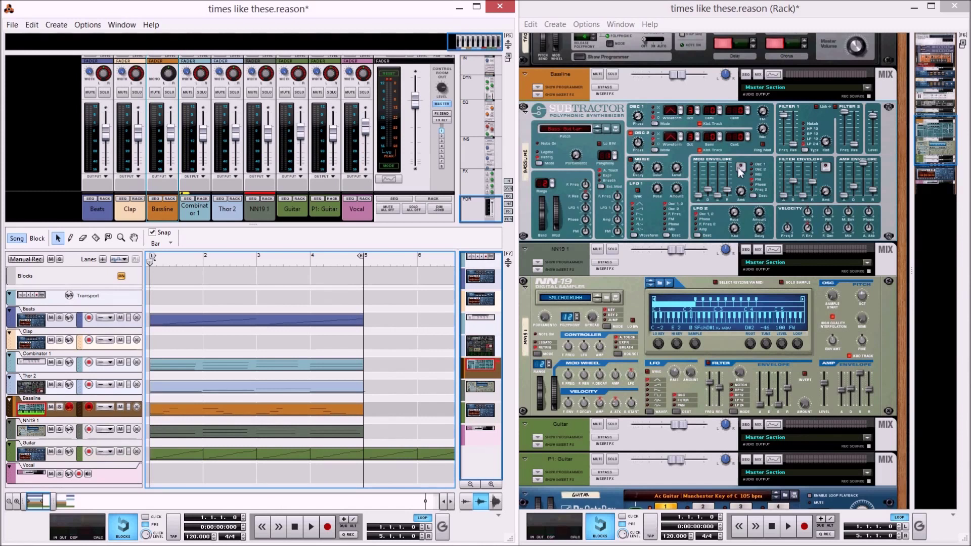
Select the Bassline, enable parameter automation recording, and drag Filter 1 Freq down
{"action": "left_click", "coordinate": [803, 144]}
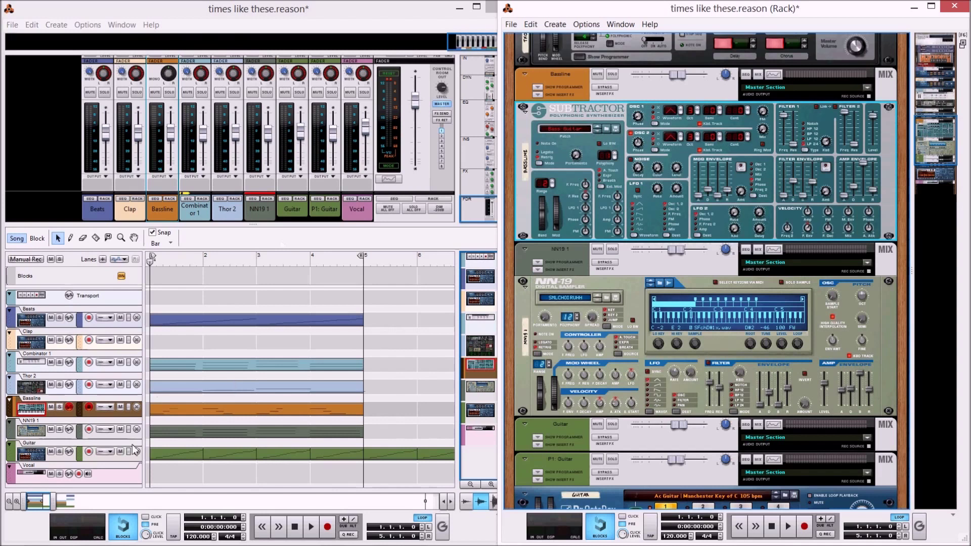
{"action": "left_click", "coordinate": [68, 418]}
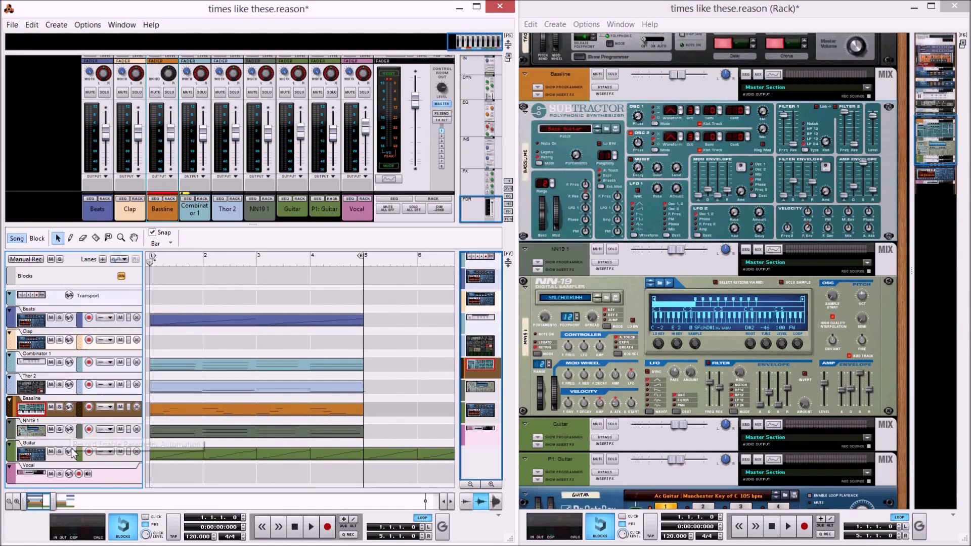
{"action": "left_click", "coordinate": [69, 407]}
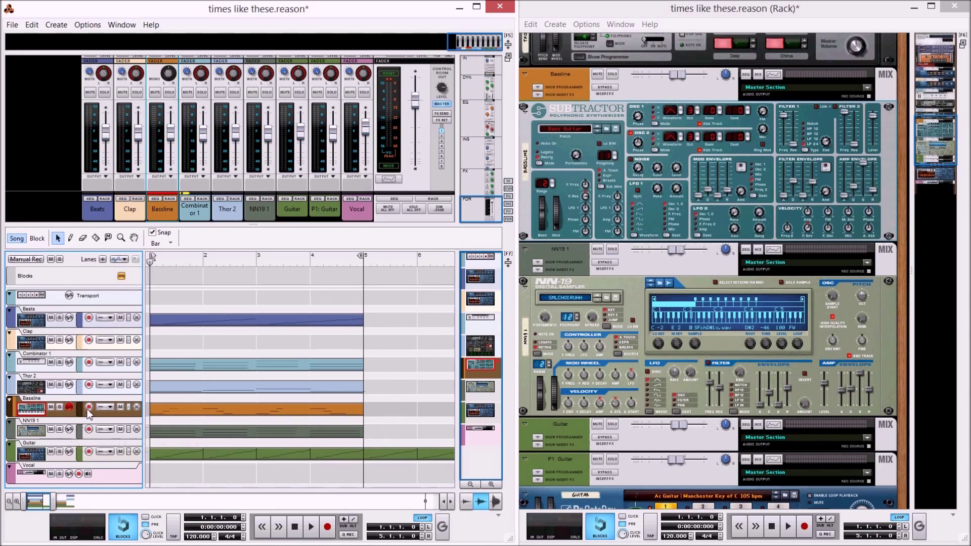
{"action": "left_click", "coordinate": [89, 413]}
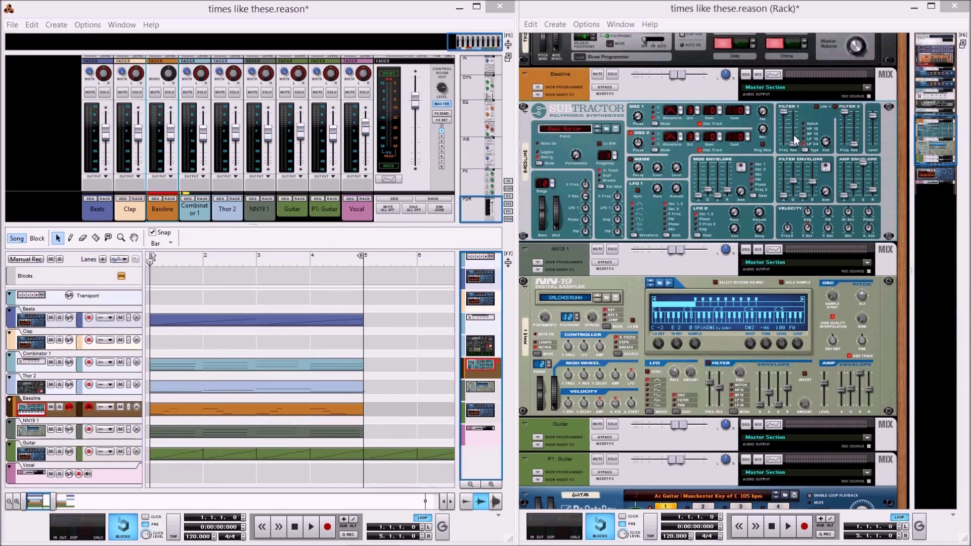
{"action": "left_click_drag", "start_coordinate": [783, 117], "coordinate": [795, 140]}
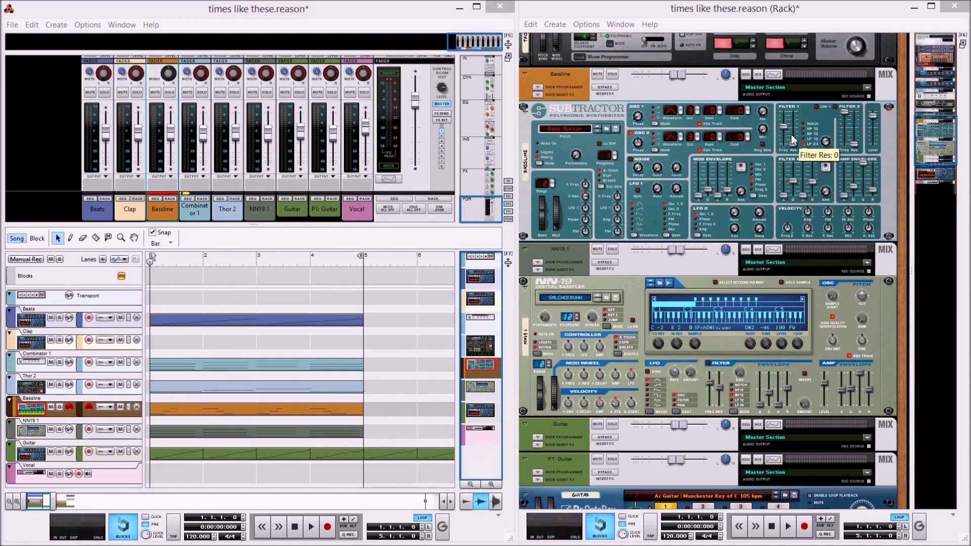
Raise Filter 1 Freq to 127, then pull it down to its minimum
{"action": "right_click", "coordinate": [783, 124]}
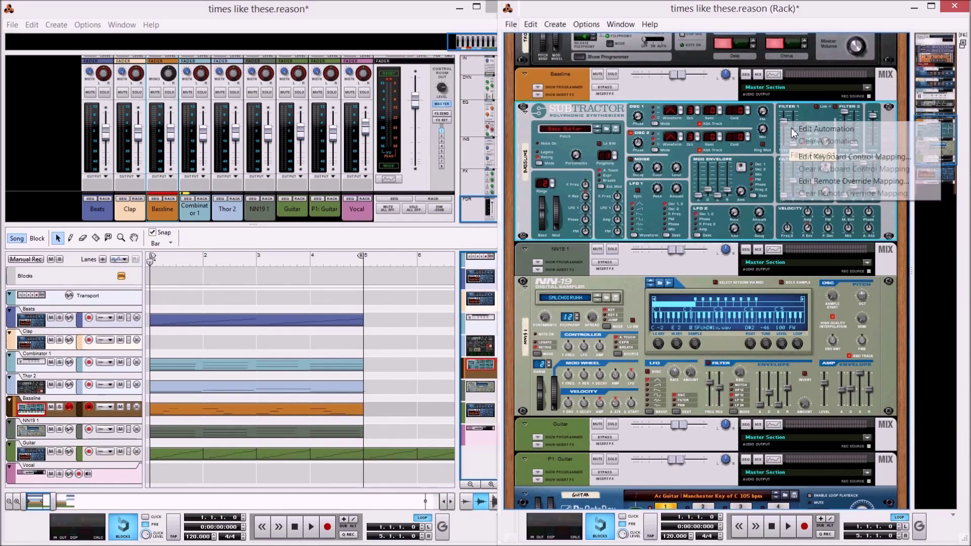
{"action": "left_click", "coordinate": [802, 116]}
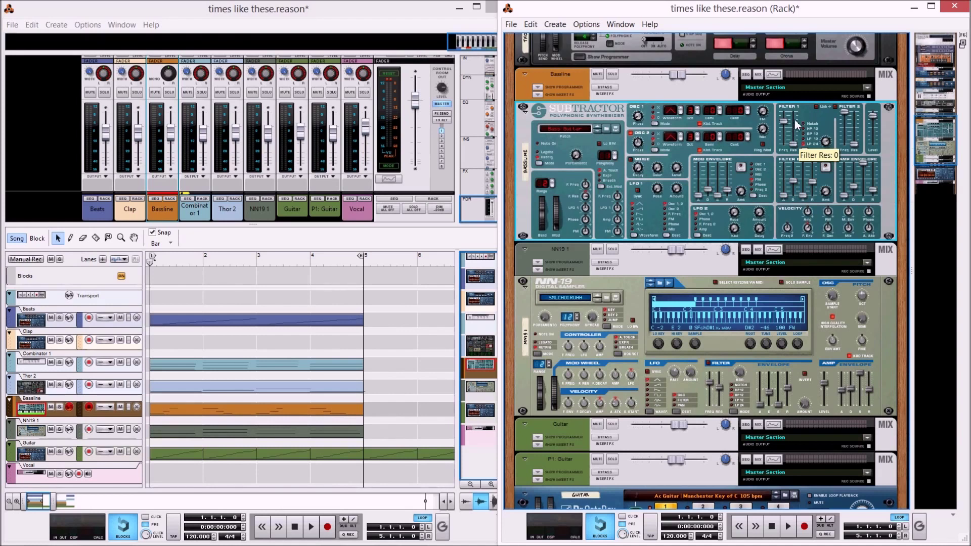
{"action": "left_click_drag", "start_coordinate": [787, 122], "coordinate": [787, 114]}
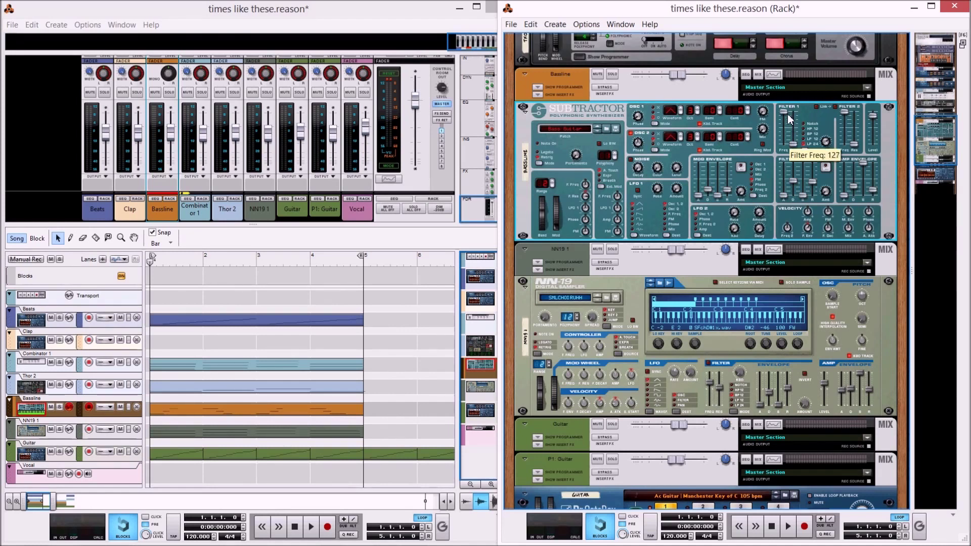
{"action": "left_click_drag", "start_coordinate": [788, 116], "coordinate": [796, 141]}
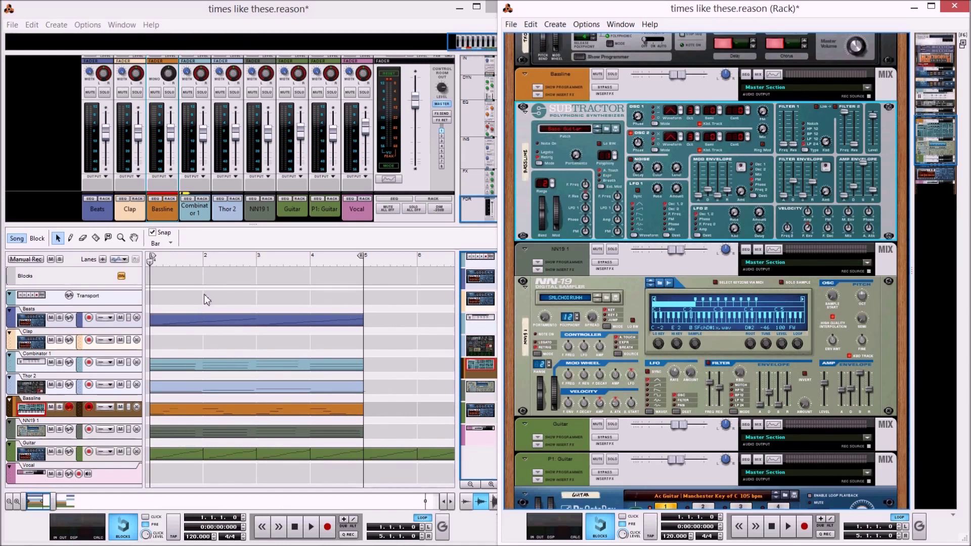
Record the Filter Freq sweep with Ctrl+Enter, then stop with Space
{"action": "key", "text": "ctrl+Return"}
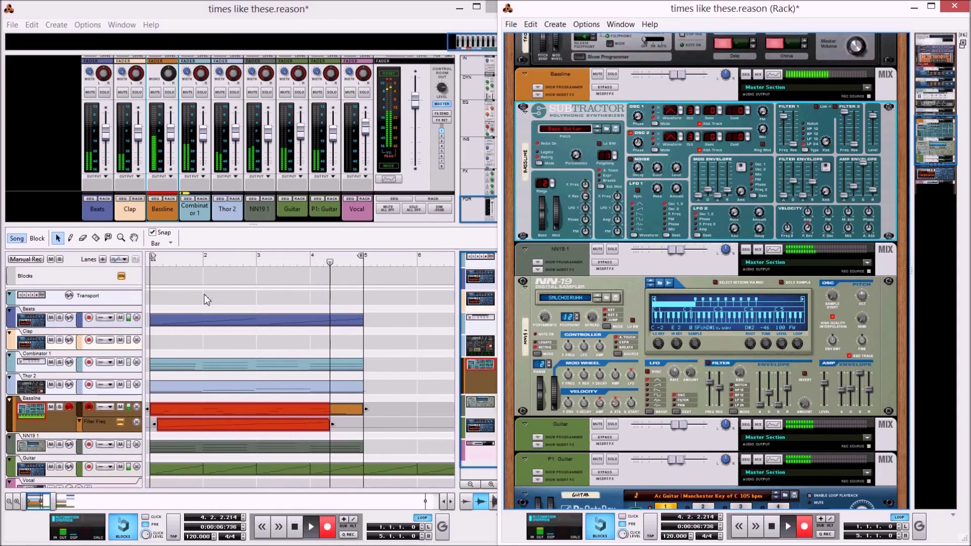
{"action": "key", "text": "space"}
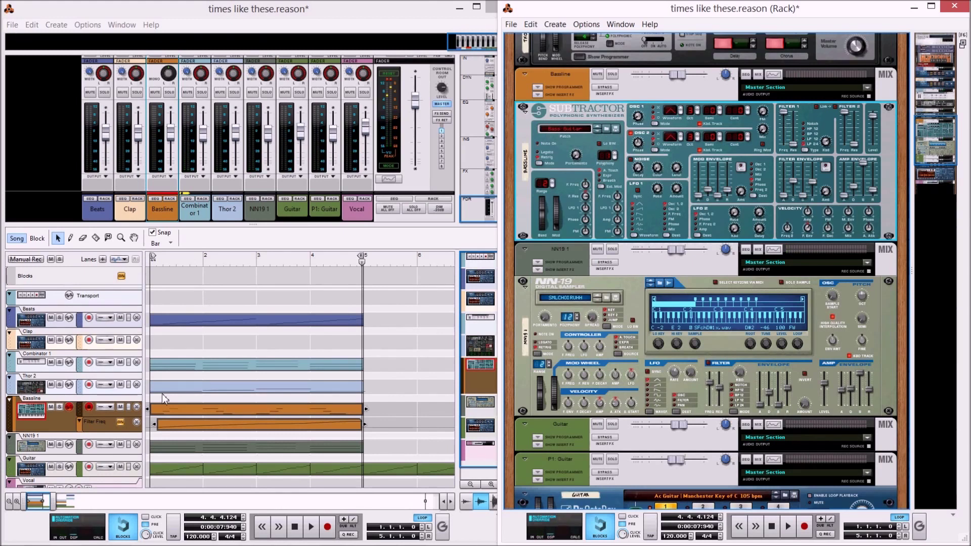
Solo the Bassline, play back its recorded filter automation, then stop
{"action": "left_click", "coordinate": [171, 261]}
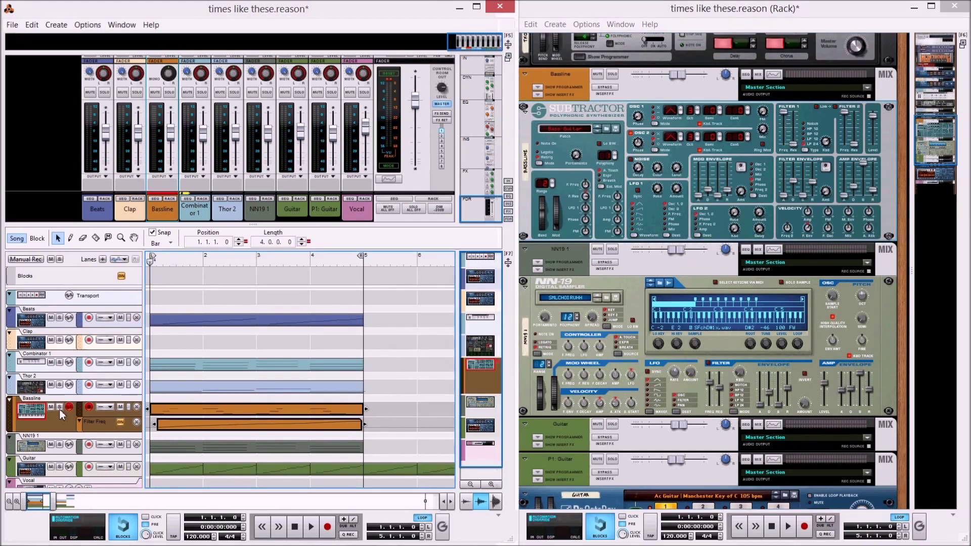
{"action": "left_click", "coordinate": [59, 407]}
{"action": "left_click", "coordinate": [311, 526]}
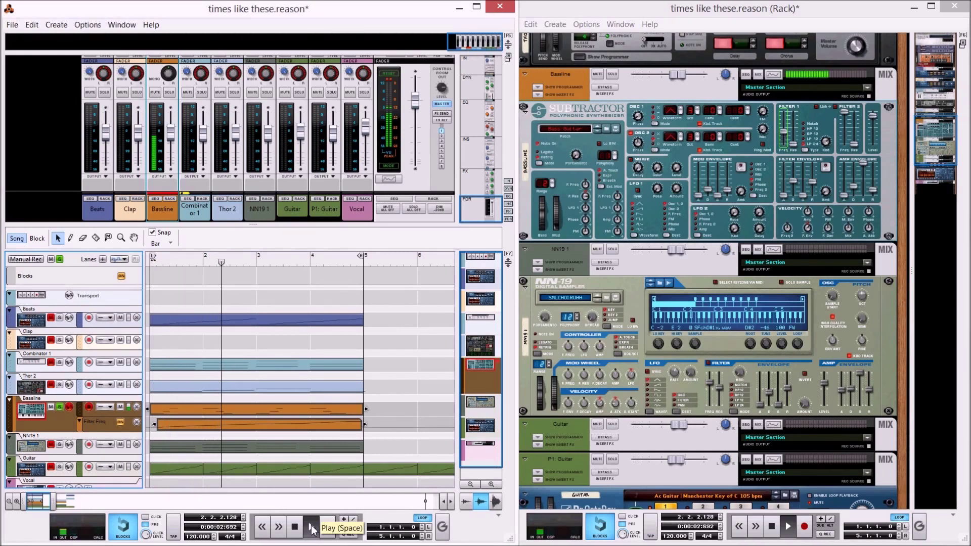
{"action": "left_click", "coordinate": [783, 127]}
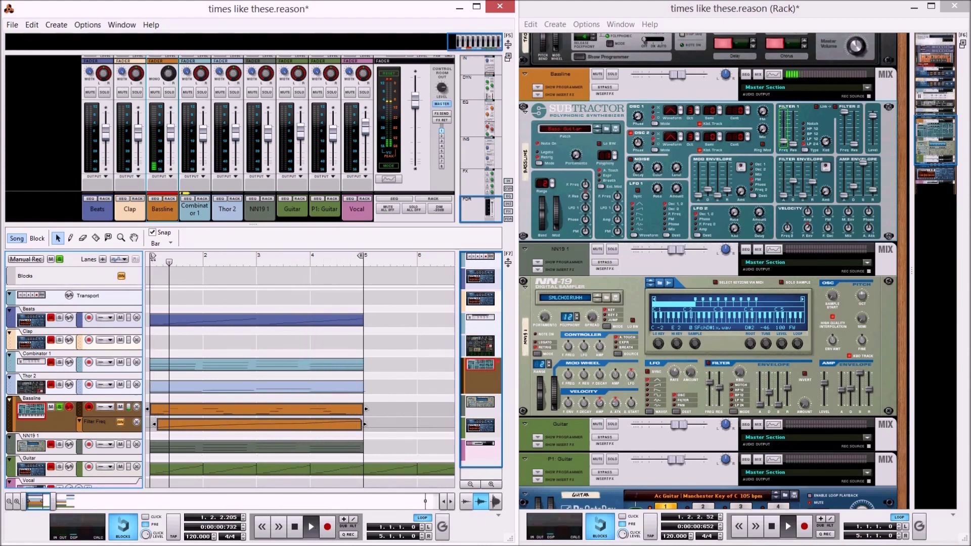
{"action": "left_click", "coordinate": [321, 527]}
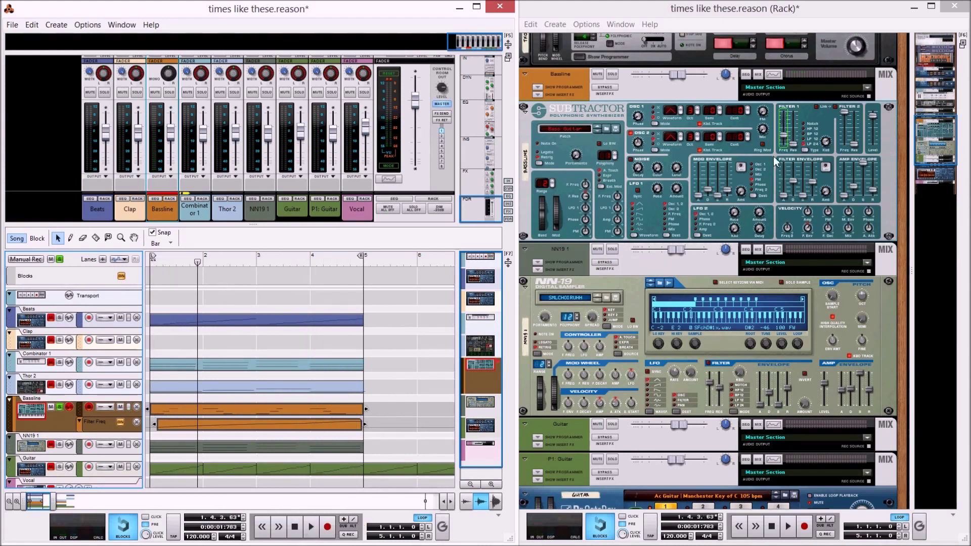
Clear Filter 1 Freq automation, unsolo the Bassline, and select its clip at bar 1
{"action": "right_click", "coordinate": [785, 135]}
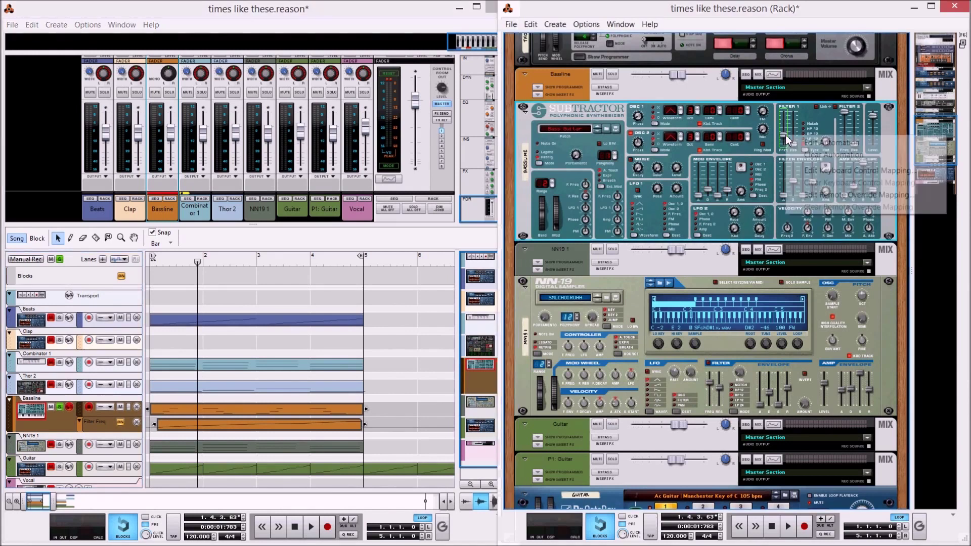
{"action": "left_click", "coordinate": [805, 156]}
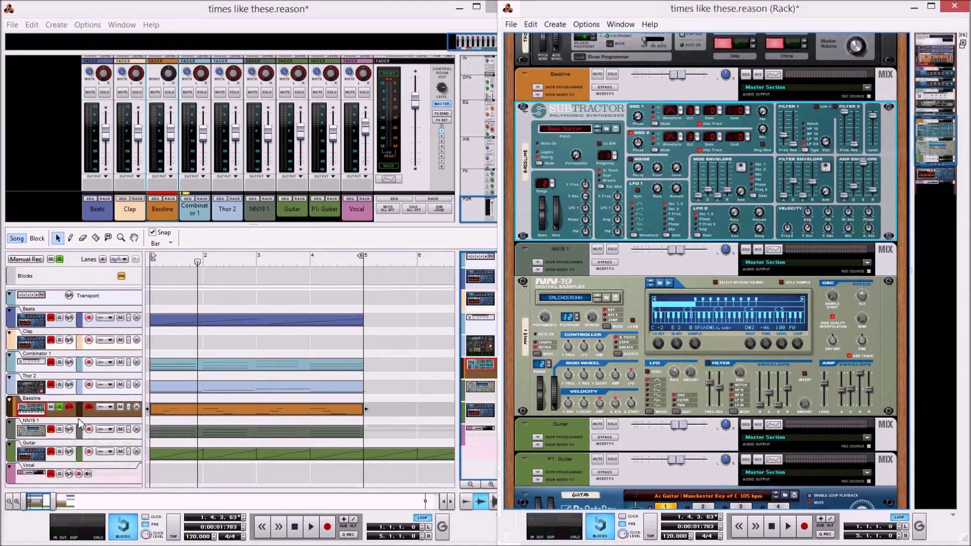
{"action": "left_click", "coordinate": [59, 407]}
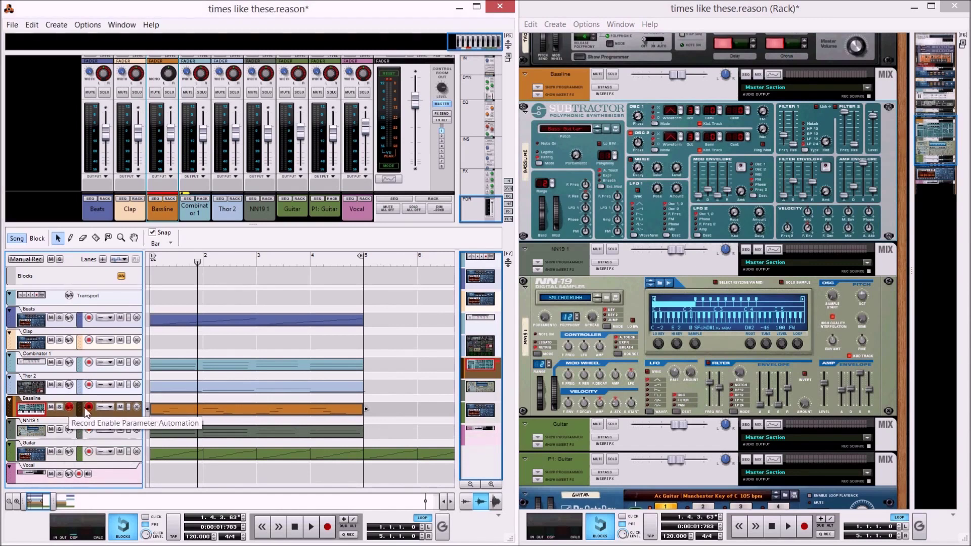
{"action": "left_click", "coordinate": [186, 405]}
{"action": "left_click", "coordinate": [199, 263]}
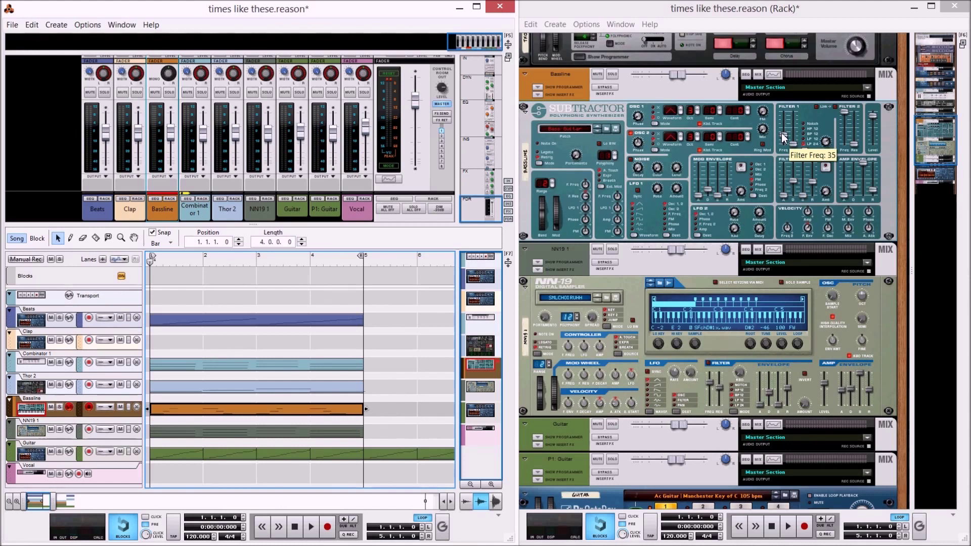
Record a Filter 1 Freq sweep and a Master Level drop to 35 on the Bassline Subtractor
{"action": "scroll", "coordinate": [784, 137], "scroll_direction": "up", "scroll_amount": 5}
{"action": "key", "text": "ctrl+Return"}
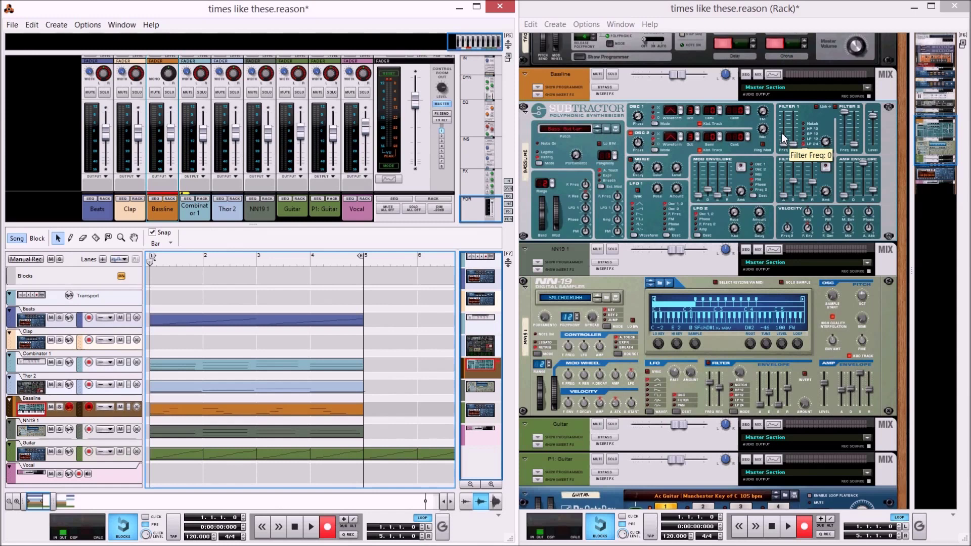
{"action": "scroll", "coordinate": [783, 137], "scroll_direction": "up", "scroll_amount": 4}
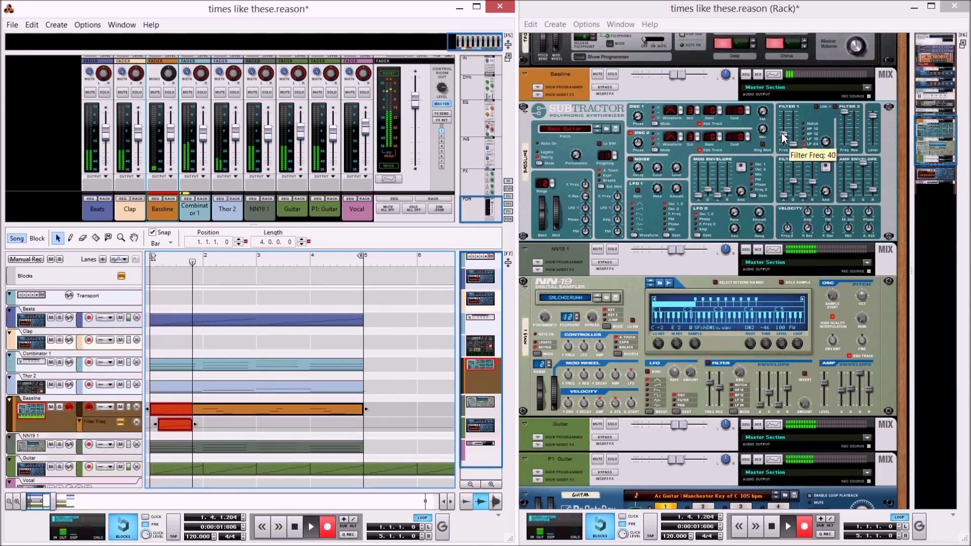
{"action": "scroll", "coordinate": [784, 139], "scroll_direction": "up", "scroll_amount": 1}
{"action": "mouse_move", "coordinate": [786, 136]}
{"action": "left_mouse_down"}
{"action": "mouse_move", "coordinate": [786, 148]}
{"action": "mouse_move", "coordinate": [786, 119]}
{"action": "left_mouse_up"}
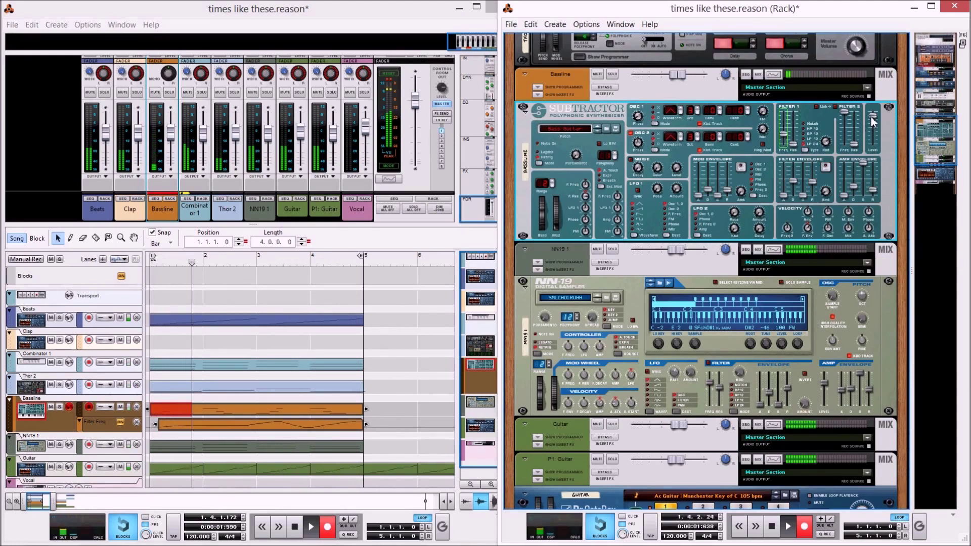
{"action": "mouse_move", "coordinate": [874, 119]}
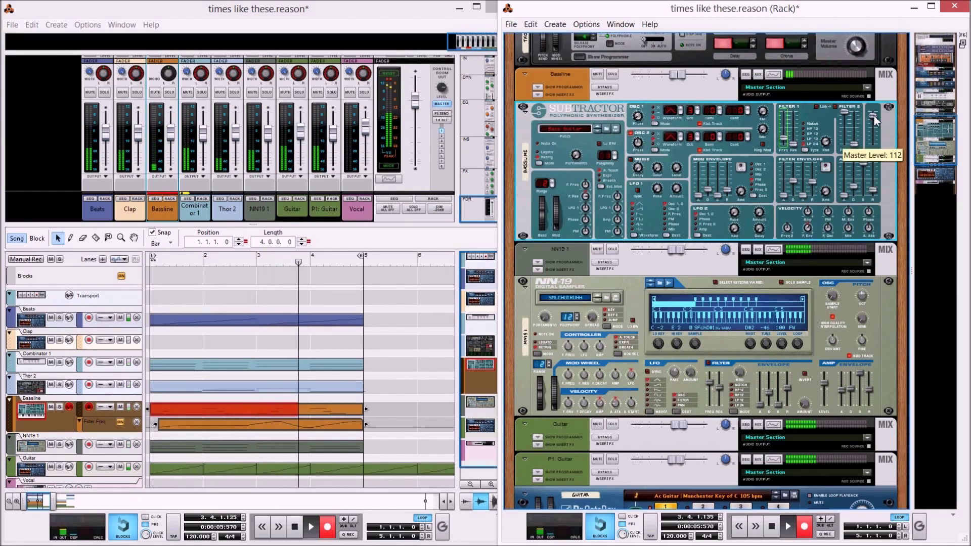
{"action": "mouse_move", "coordinate": [873, 116]}
{"action": "left_mouse_down"}
{"action": "mouse_move", "coordinate": [875, 155]}
{"action": "mouse_move", "coordinate": [877, 120]}
{"action": "left_mouse_up"}
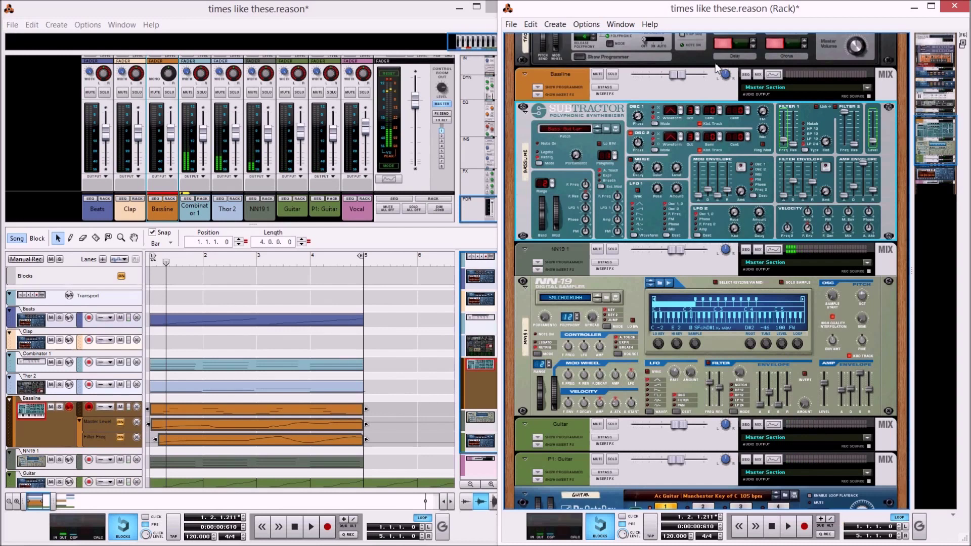
Stop recording, then trial-trim the Bassline clips and undo so they still start at bar 1
{"action": "left_click", "coordinate": [167, 263]}
{"action": "key", "text": "space"}
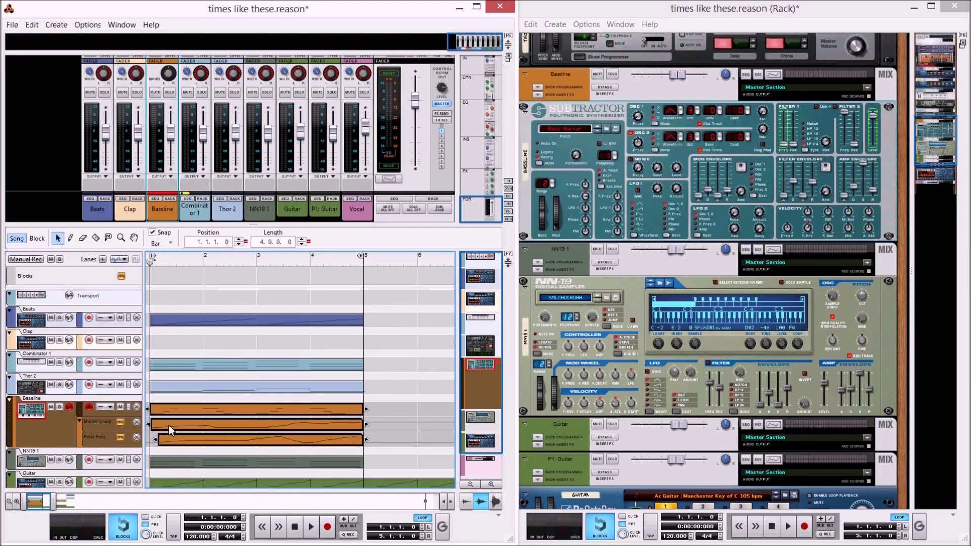
{"action": "left_click_drag", "start_coordinate": [155, 439], "coordinate": [151, 441]}
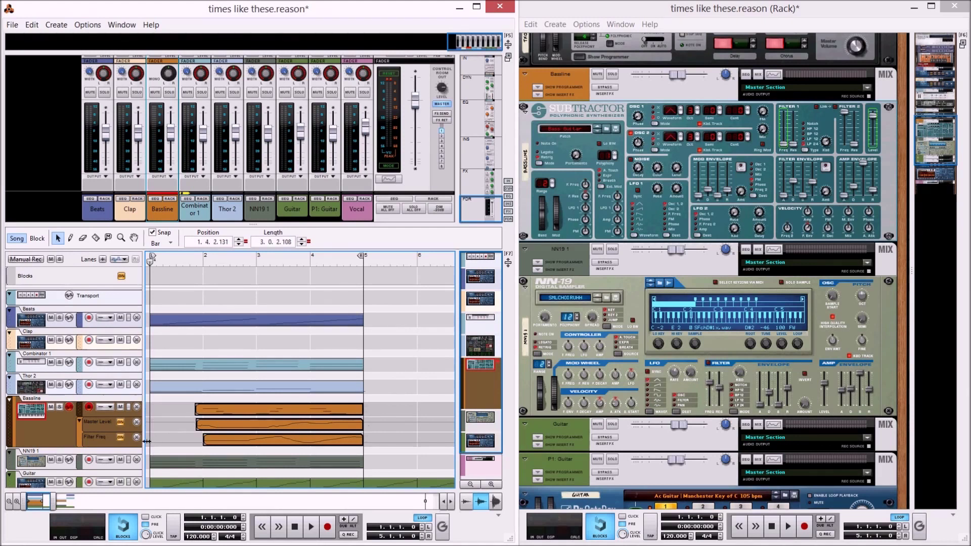
{"action": "key", "text": "ctrl+z"}
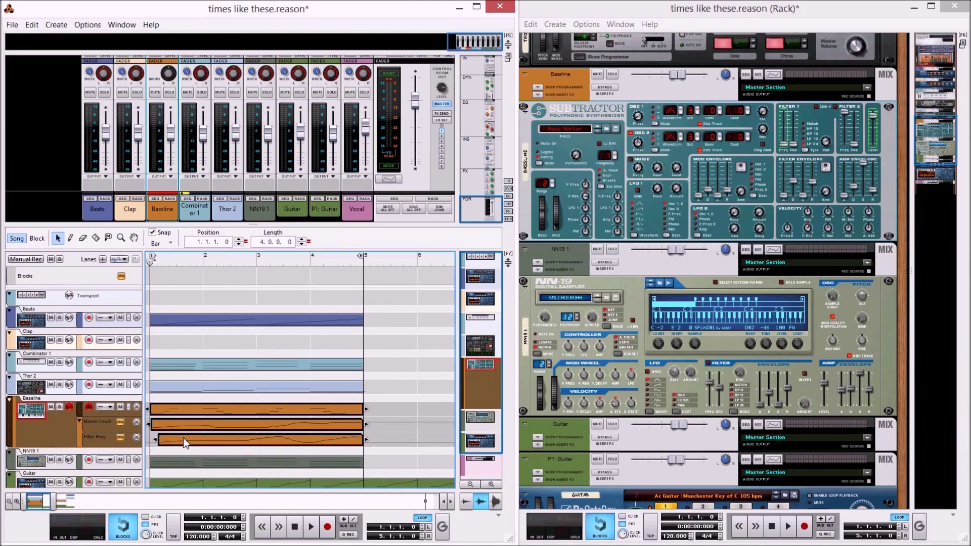
{"action": "left_click_drag", "start_coordinate": [147, 425], "coordinate": [203, 424]}
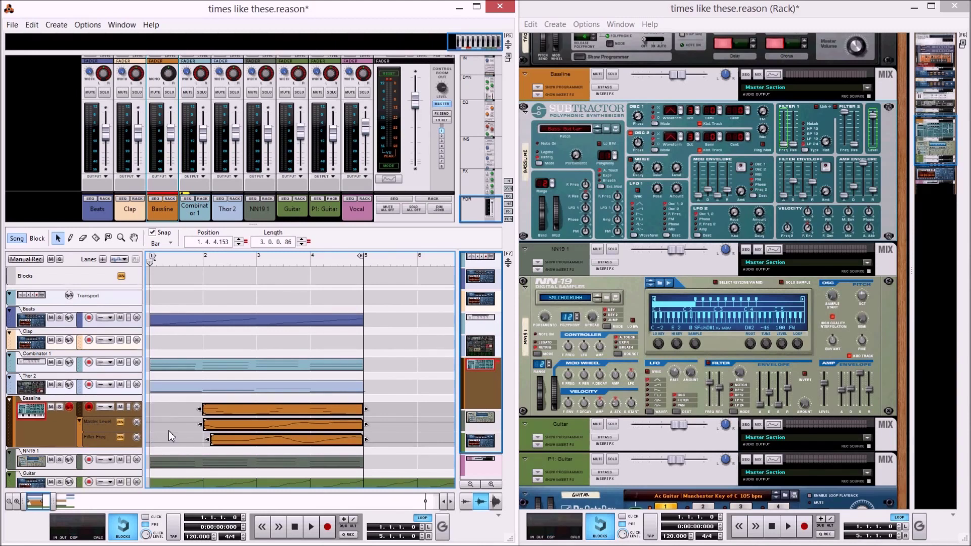
{"action": "key", "text": "ctrl+z"}
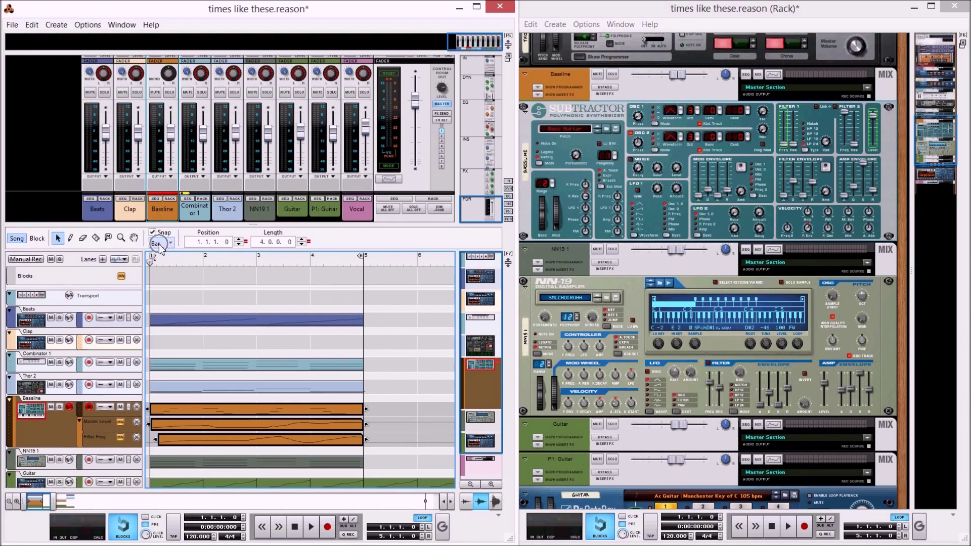
Extend the Filter Freq clip back to bar 1 and raise a Master Level point to 53
{"action": "left_click", "coordinate": [164, 440]}
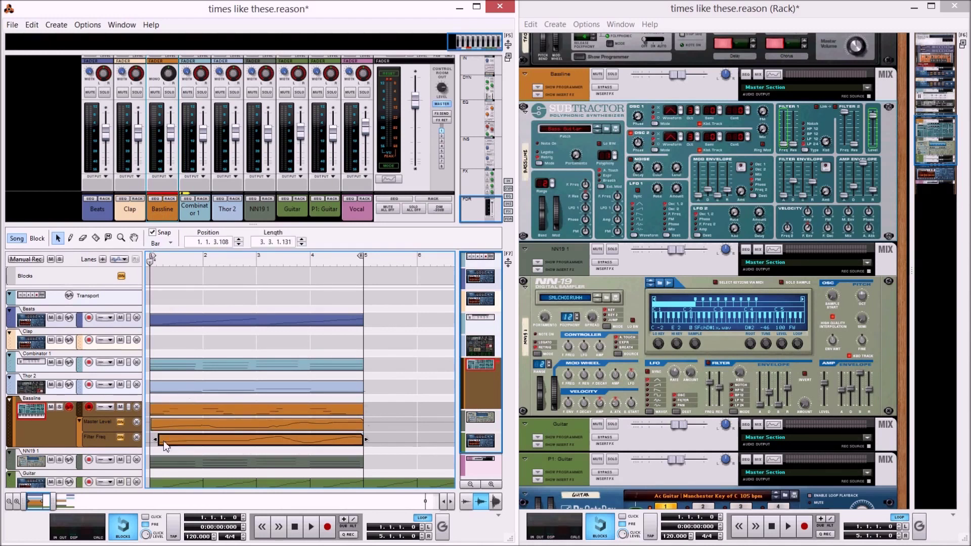
{"action": "left_click_drag", "start_coordinate": [156, 440], "coordinate": [147, 440]}
{"action": "double_click", "coordinate": [249, 425]}
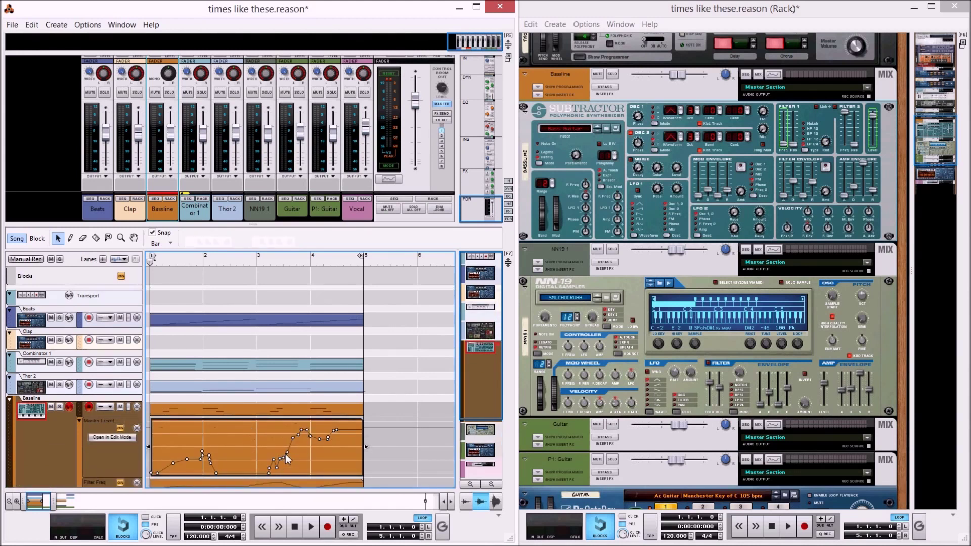
{"action": "mouse_move", "coordinate": [287, 452]}
{"action": "left_mouse_down"}
{"action": "mouse_move", "coordinate": [290, 444]}
{"action": "mouse_move", "coordinate": [283, 452]}
{"action": "left_mouse_up"}
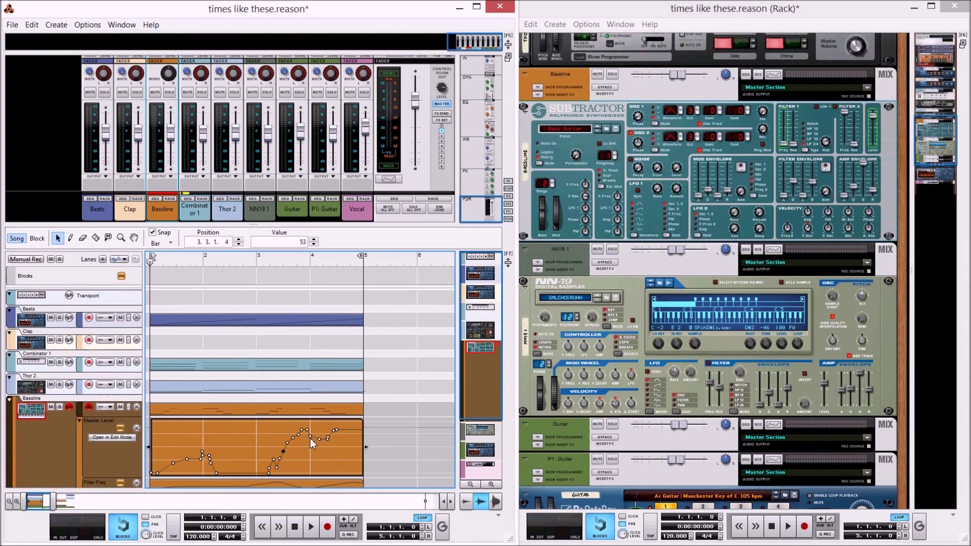
{"action": "left_click", "coordinate": [32, 25]}
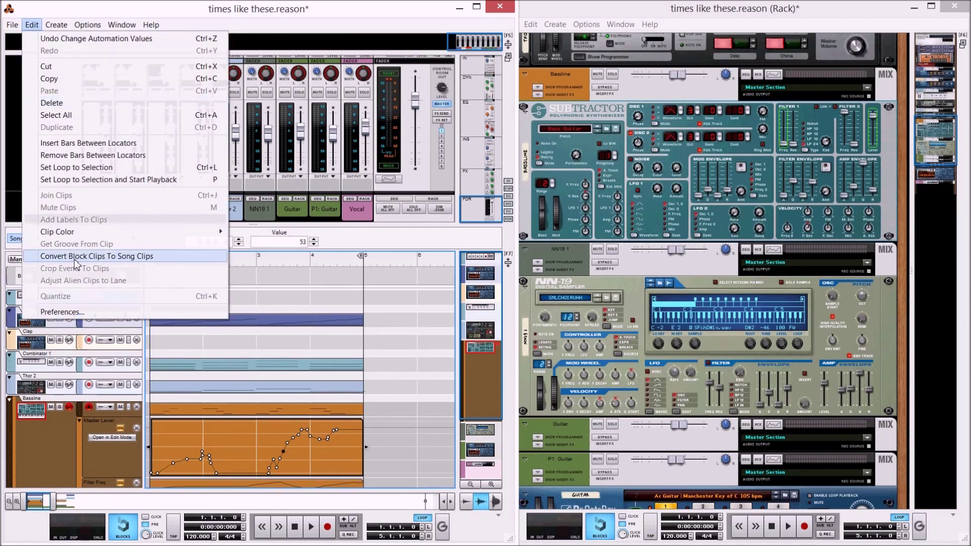
{"action": "left_click", "coordinate": [61, 310]}
{"action": "left_click", "coordinate": [143, 56]}
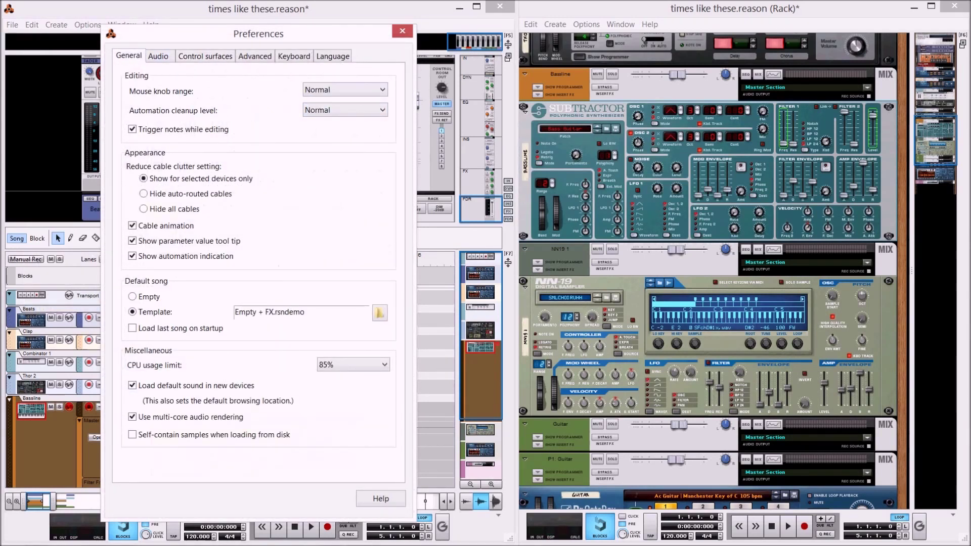
{"action": "left_click", "coordinate": [402, 31]}
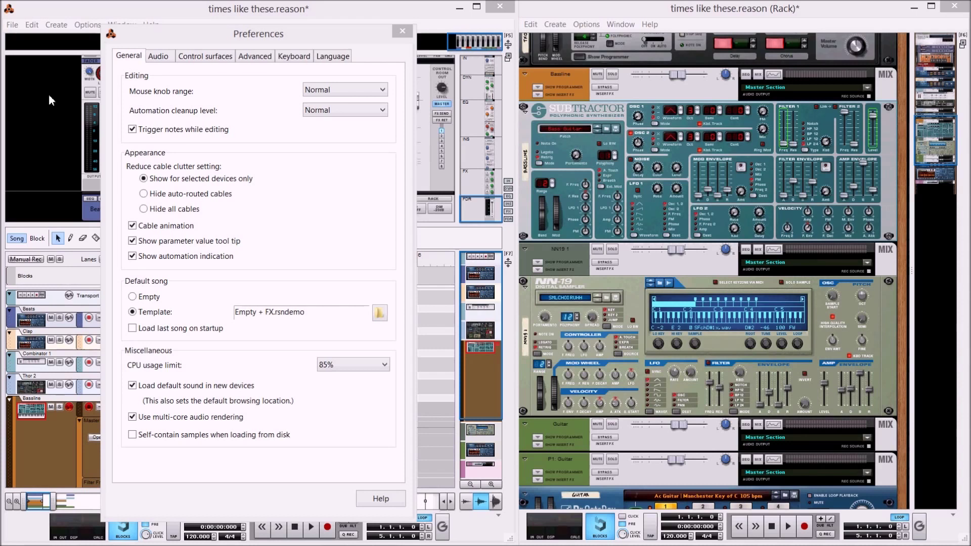
{"action": "left_click", "coordinate": [339, 110]}
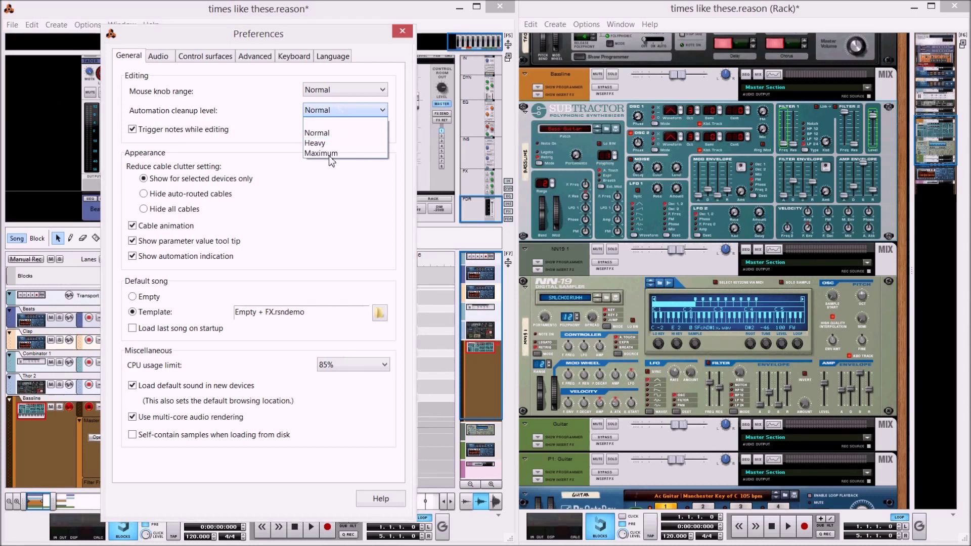
{"action": "left_click", "coordinate": [273, 133]}
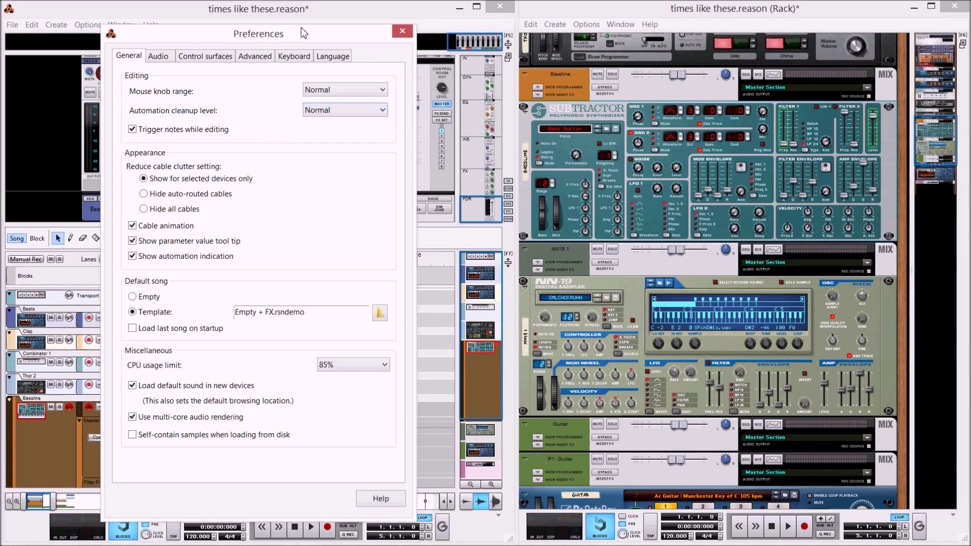
{"action": "left_click", "coordinate": [402, 31]}
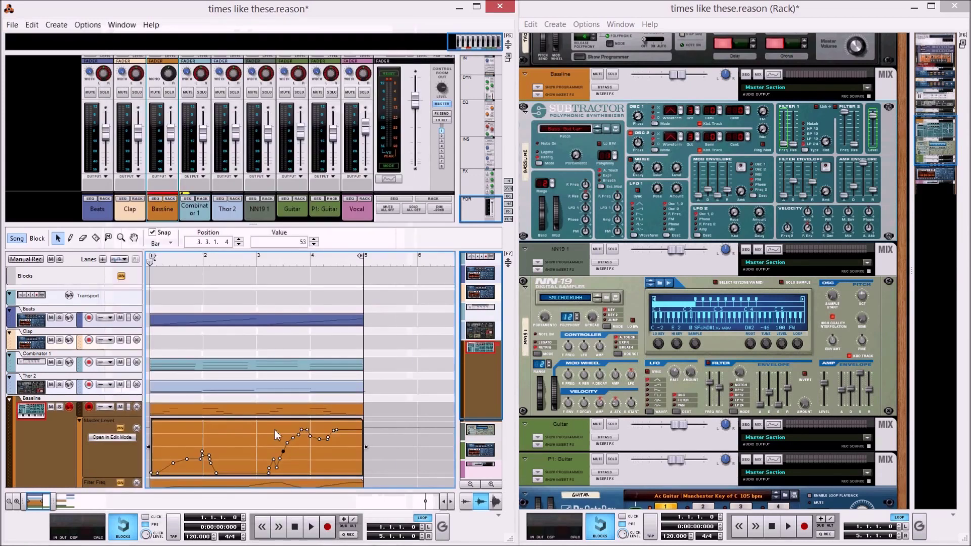
Clear the Subtractor's Filter 1 Freq and Master Level automation on the Bassline track
{"action": "right_click", "coordinate": [785, 146]}
{"action": "left_click", "coordinate": [805, 160]}
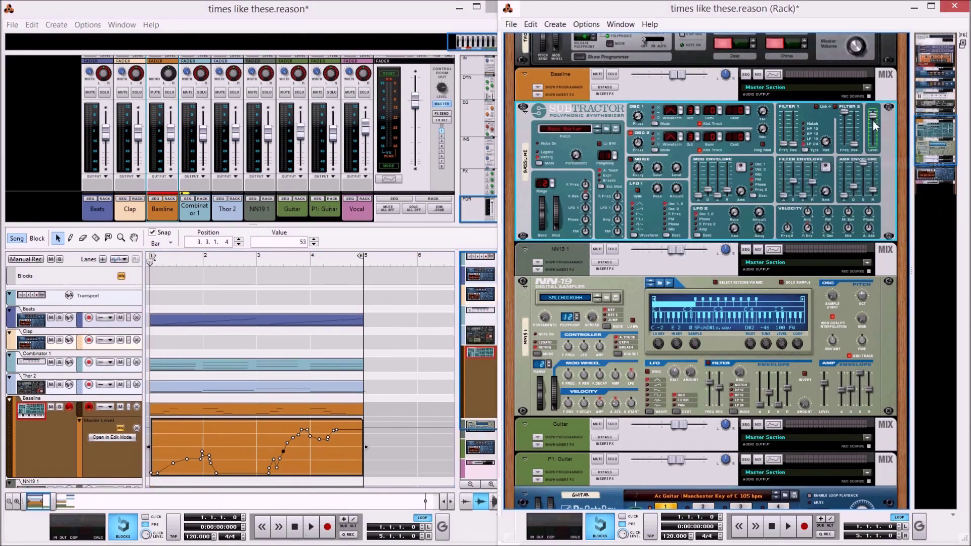
{"action": "right_click", "coordinate": [873, 126]}
{"action": "left_click", "coordinate": [866, 138]}
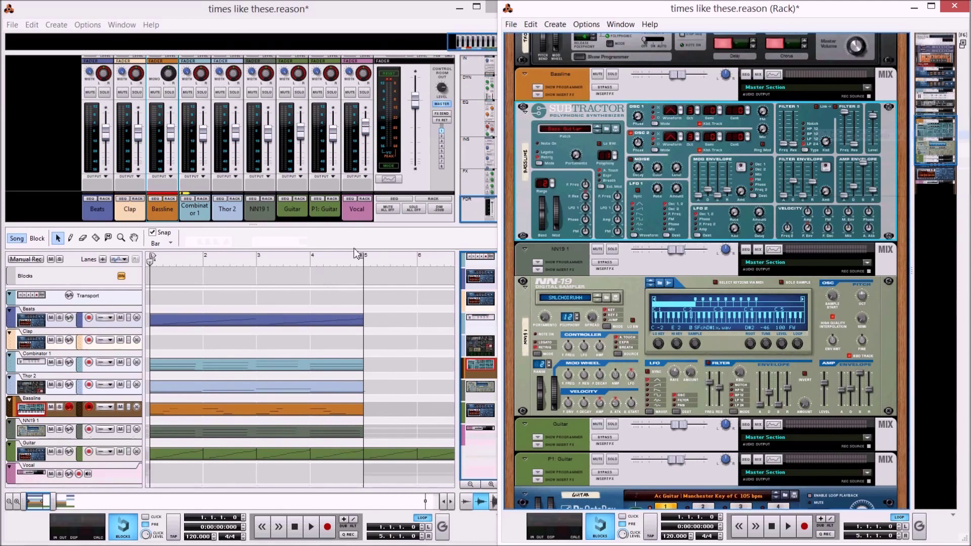
Record-enable and solo the NN19 1 track, raising the NN-19 filter frequency
{"action": "left_click", "coordinate": [845, 329]}
{"action": "scroll", "coordinate": [845, 329], "scroll_direction": "down", "scroll_amount": 2}
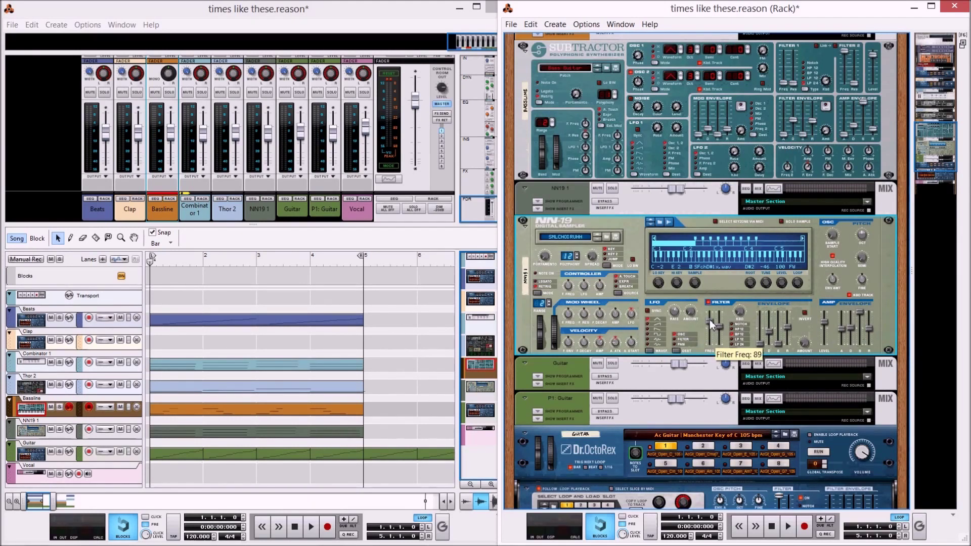
{"action": "left_click", "coordinate": [72, 430]}
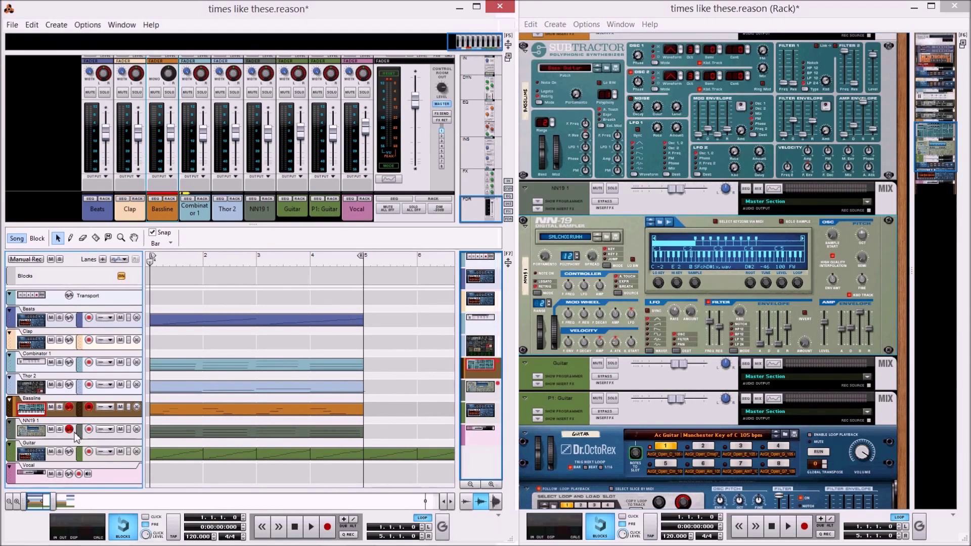
{"action": "left_click", "coordinate": [88, 430]}
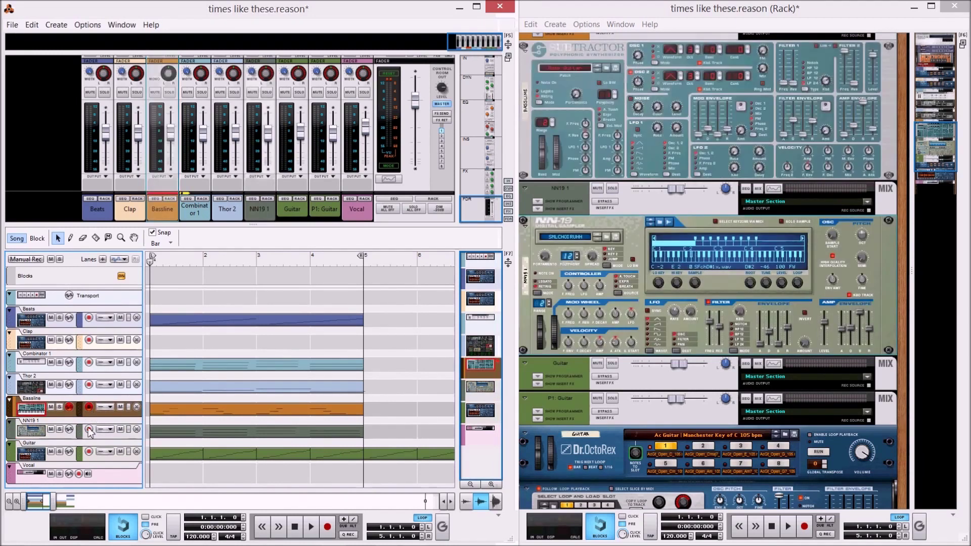
{"action": "left_click", "coordinate": [90, 431]}
{"action": "left_click_drag", "start_coordinate": [709, 321], "coordinate": [710, 314]}
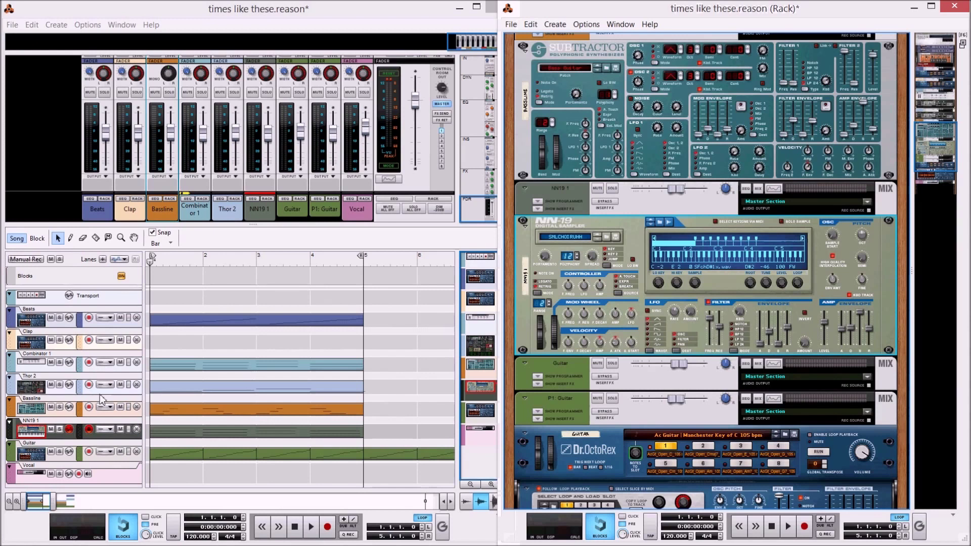
{"action": "left_click", "coordinate": [60, 429]}
Record the NN-19 Filter Freq sweeping down from 127 to about 71 during playback, then stop
{"action": "left_click", "coordinate": [317, 528]}
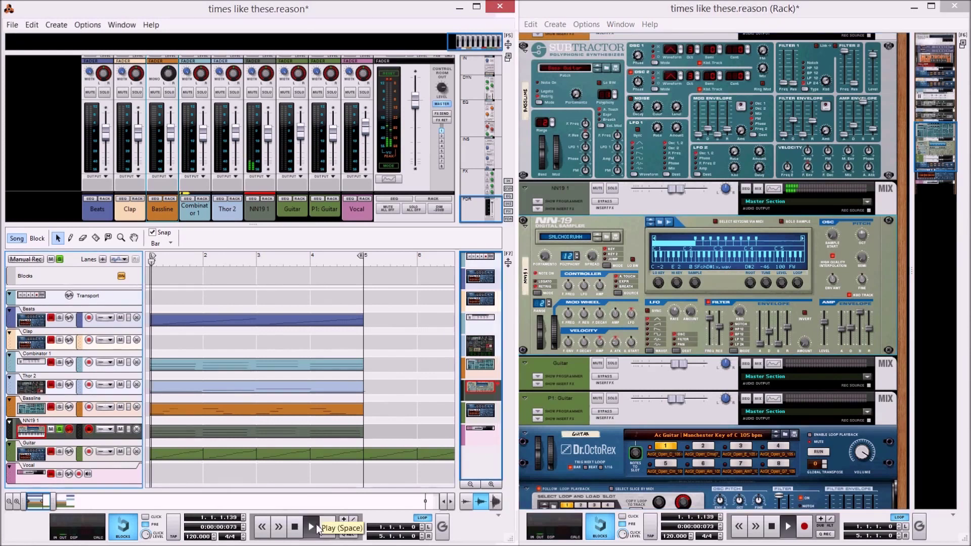
{"action": "left_click", "coordinate": [710, 316]}
{"action": "left_click_drag", "start_coordinate": [709, 315], "coordinate": [716, 333]}
{"action": "left_click", "coordinate": [771, 526]}
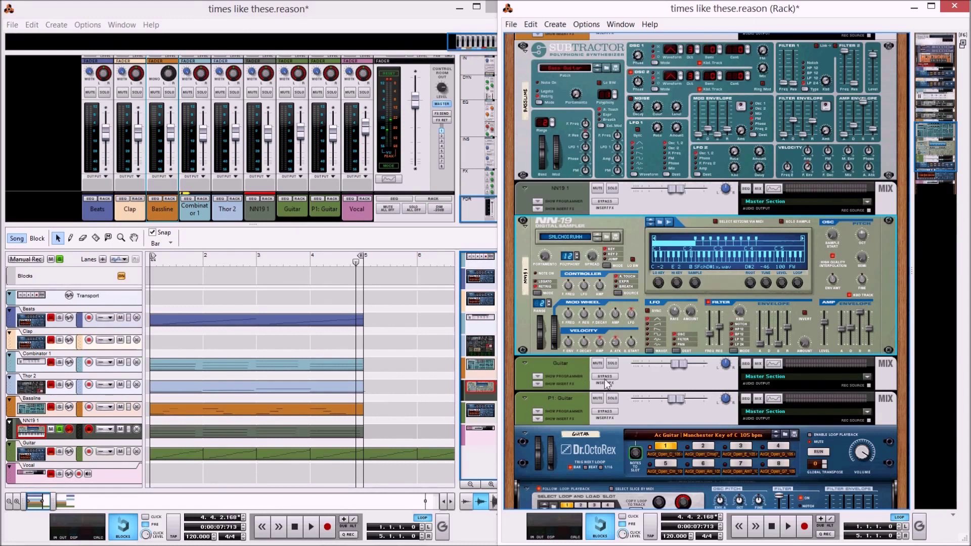
Select the Guitar's Dr.OctoRex device and turn on its loop playback
{"action": "left_click", "coordinate": [639, 377]}
{"action": "scroll", "coordinate": [638, 378], "scroll_direction": "down", "scroll_amount": 3}
{"action": "scroll", "coordinate": [638, 377], "scroll_direction": "down", "scroll_amount": 3}
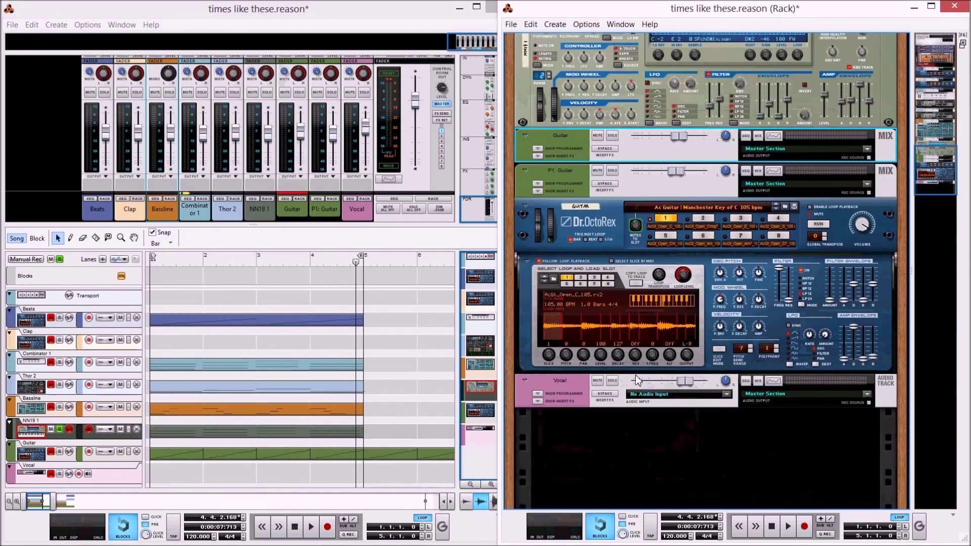
{"action": "left_click", "coordinate": [66, 459]}
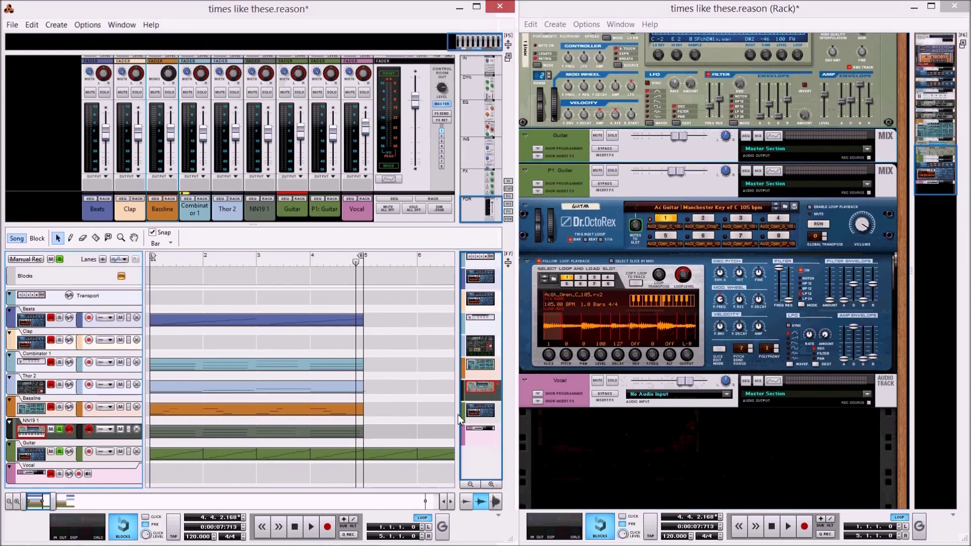
{"action": "left_click", "coordinate": [810, 207]}
{"action": "left_click", "coordinate": [819, 226]}
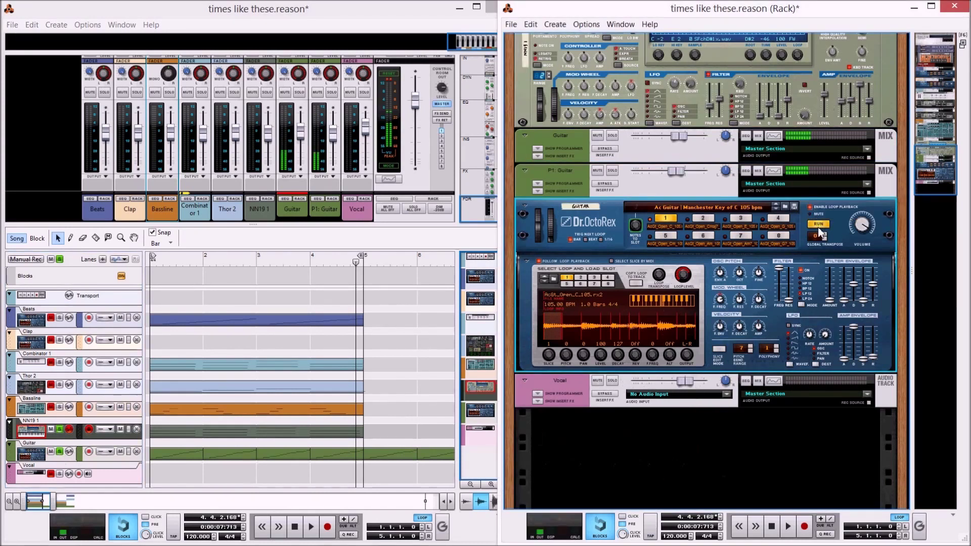
Create a Guitar Filter Freq automation lane and draw an empty clip at bar 4
{"action": "right_click", "coordinate": [787, 273]}
{"action": "left_click", "coordinate": [790, 275]}
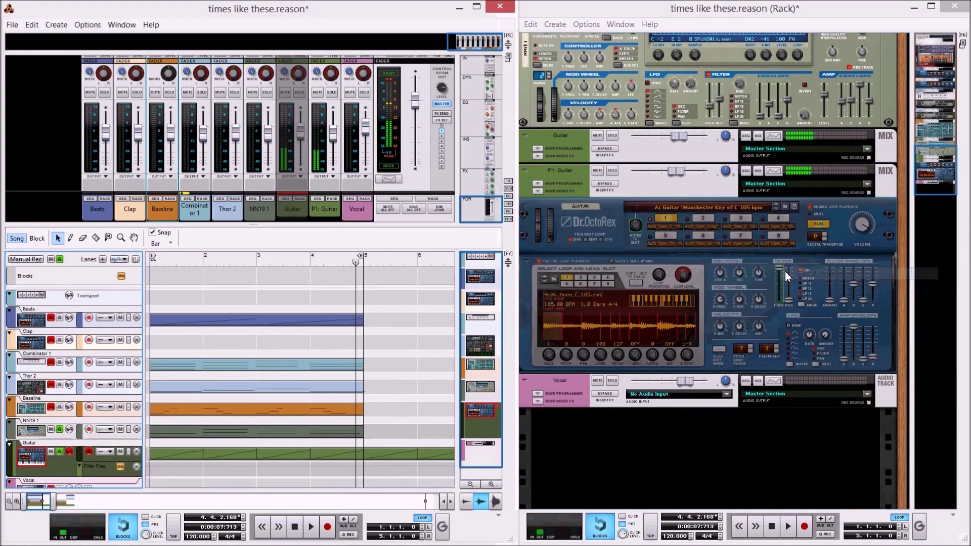
{"action": "left_click", "coordinate": [70, 238]}
{"action": "left_click", "coordinate": [330, 468]}
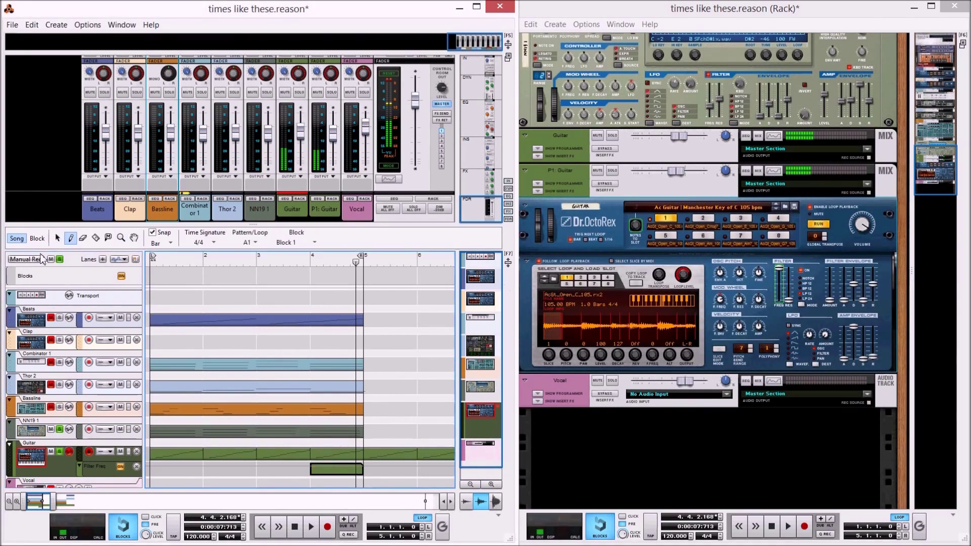
{"action": "left_click", "coordinate": [57, 238]}
Draw Filter Freq points at 126 on bar 4 and 0 on bar 5 in the Guitar clip
{"action": "double_click", "coordinate": [354, 475]}
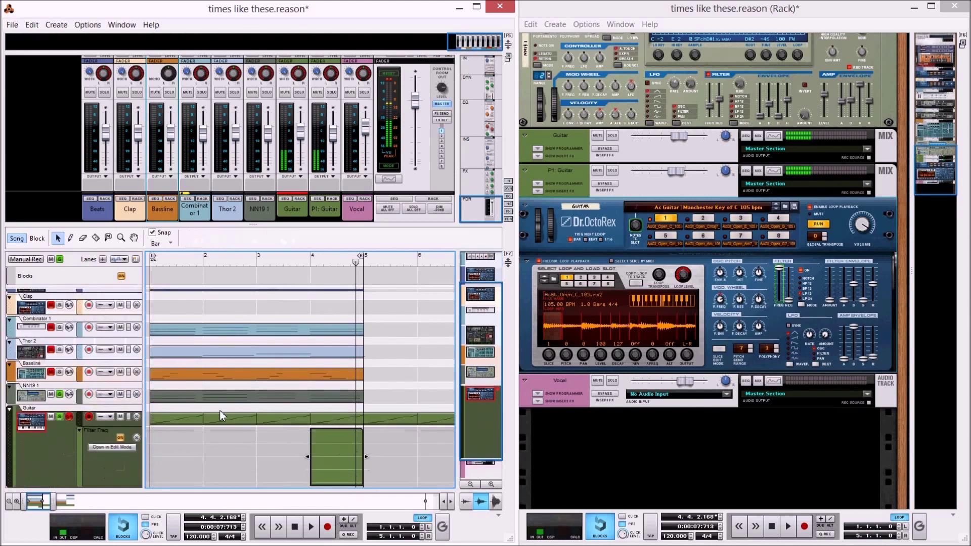
{"action": "left_click", "coordinate": [70, 238]}
{"action": "left_click", "coordinate": [312, 429]}
{"action": "left_click", "coordinate": [364, 483]}
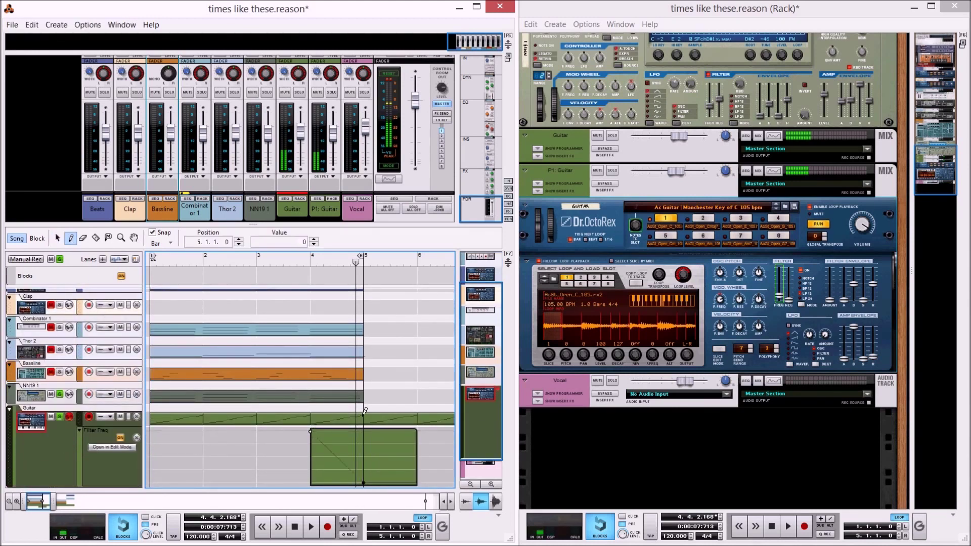
Disable Dr.OctoRex loop playback and play from bar 3 to hear the filter ramp
{"action": "left_click", "coordinate": [812, 208]}
{"action": "left_click", "coordinate": [257, 256]}
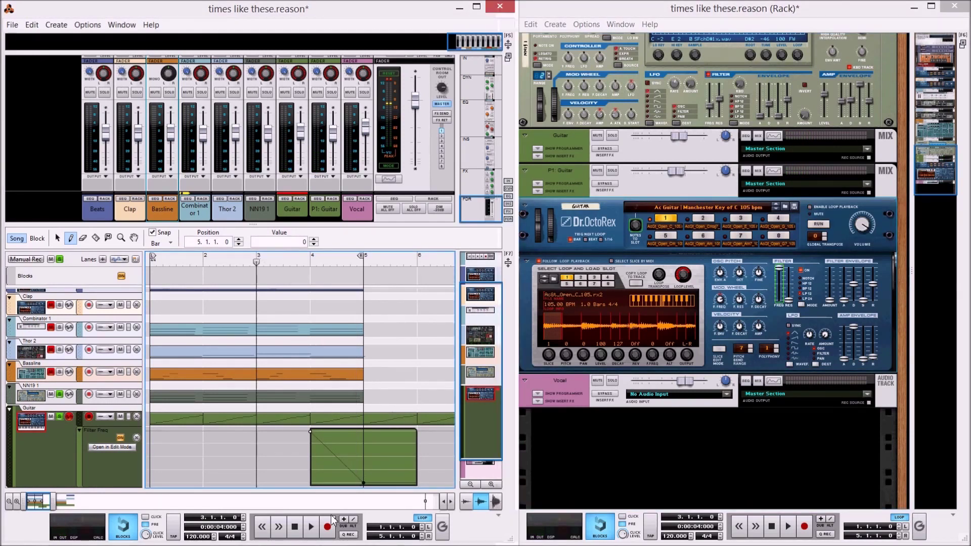
{"action": "left_click", "coordinate": [311, 527]}
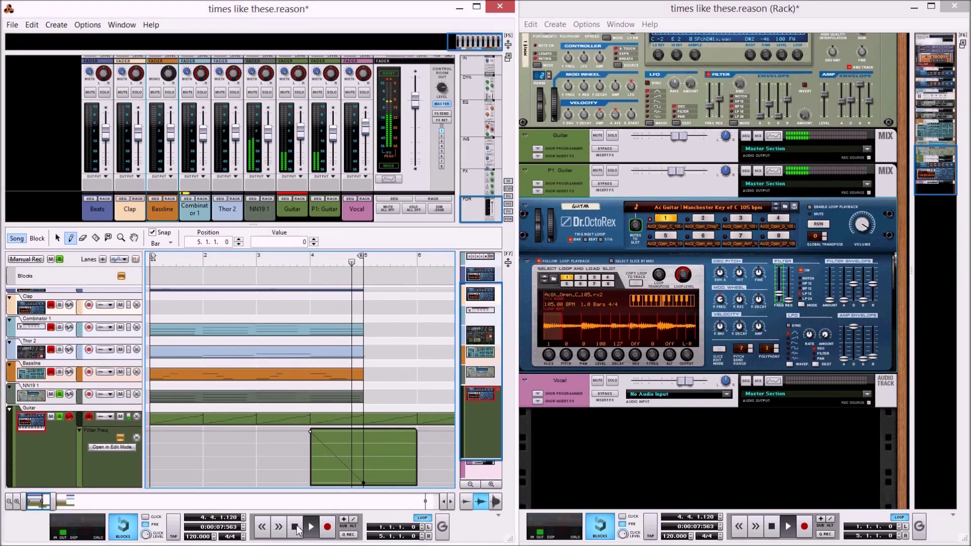
{"action": "left_click", "coordinate": [296, 527]}
{"action": "left_click", "coordinate": [295, 527]}
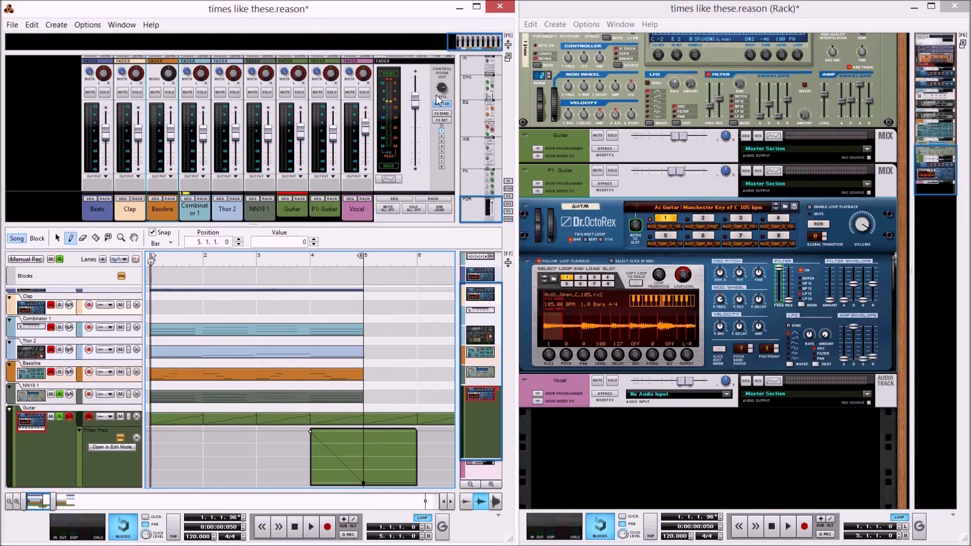